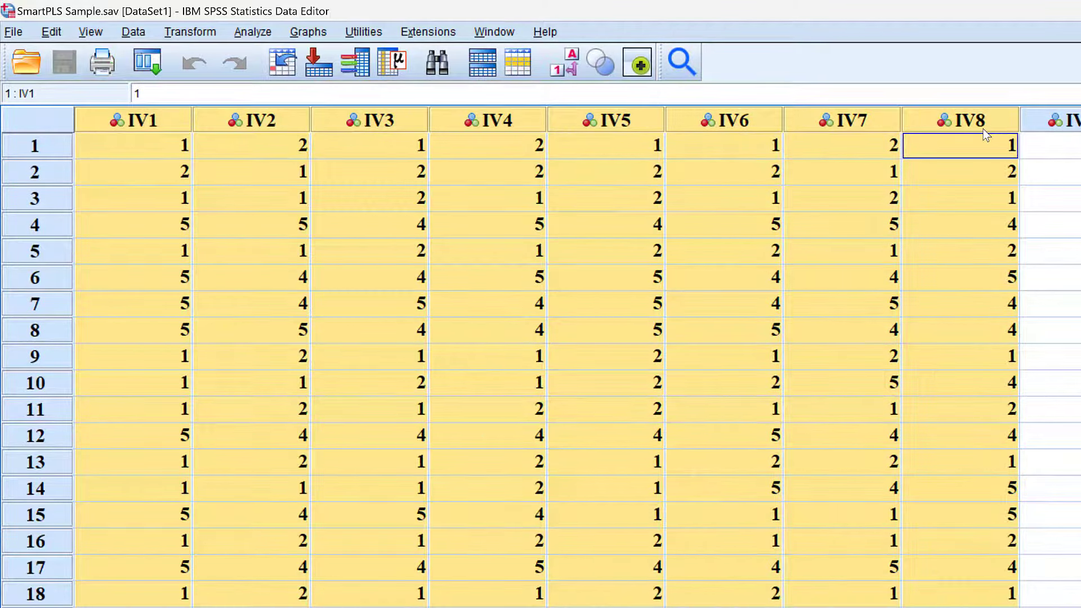
# - Start a new computed variable in Compute Variable with target name IV
pyautogui.click(204, 31)
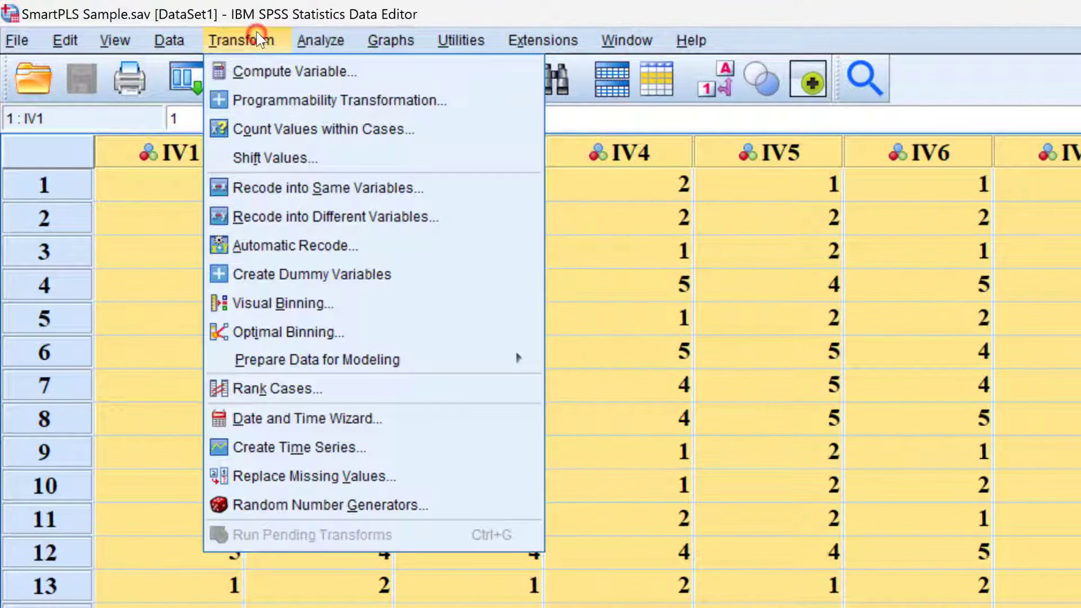
pyautogui.click(308, 72)
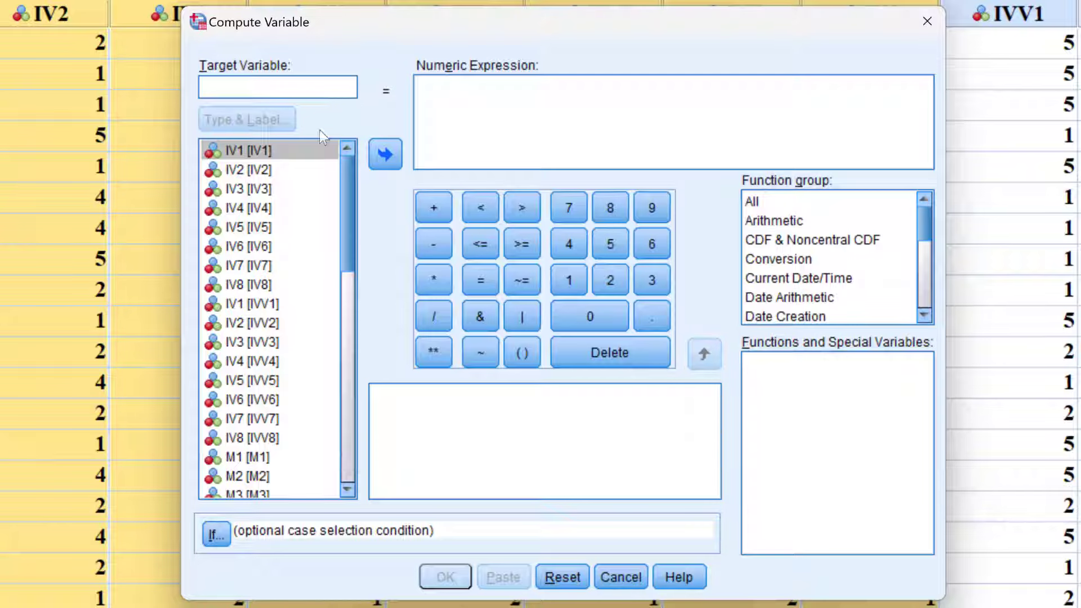
pyautogui.click(248, 92)
pyautogui.write('ID')
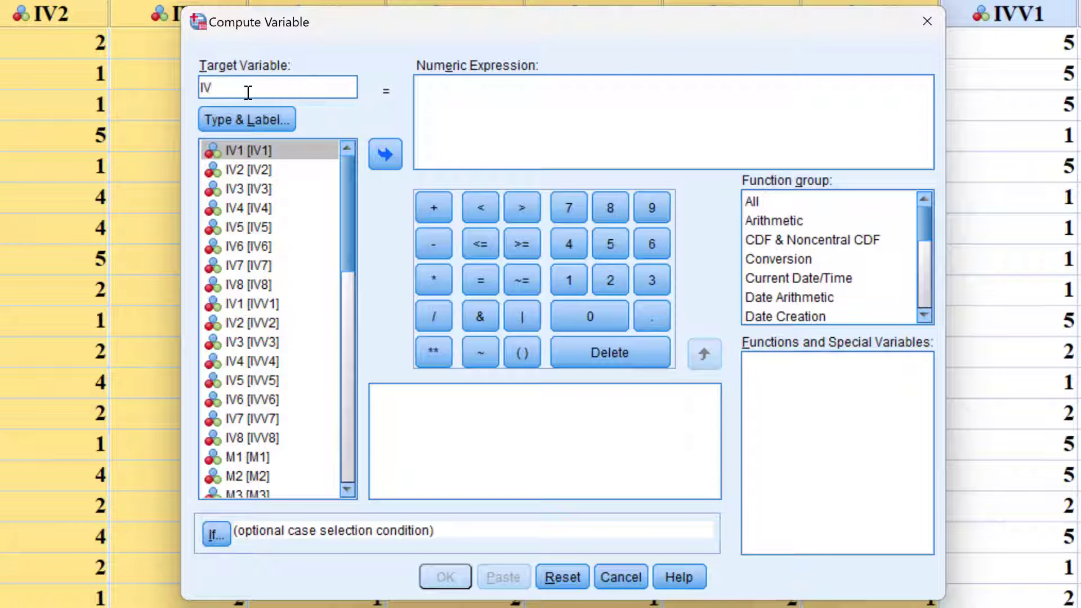
# - Show the Statistical function group so its Mean function is listed
pyautogui.click(779, 260)
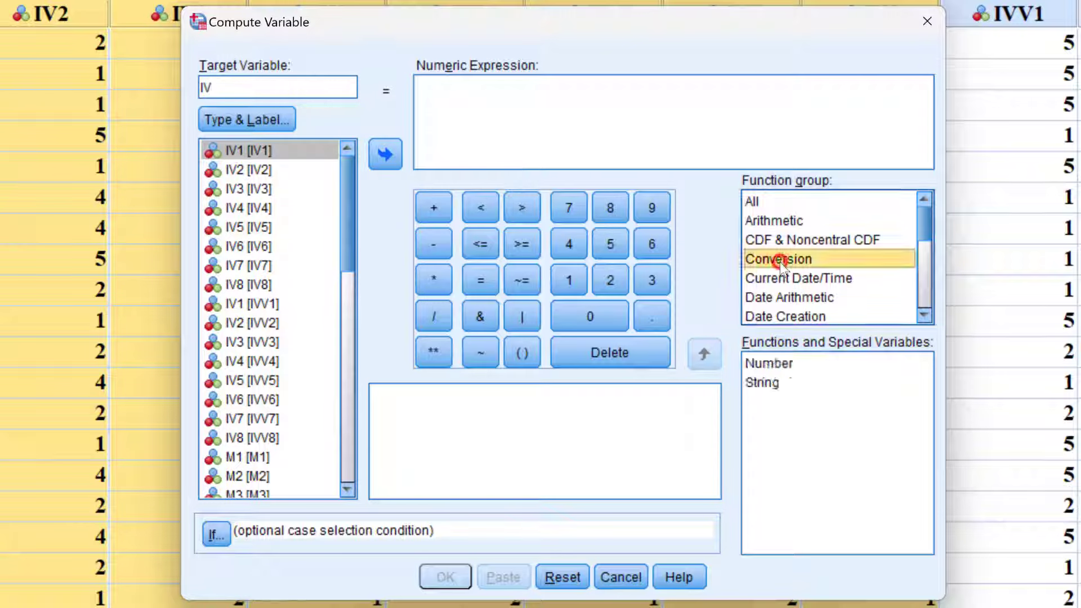
pyautogui.press('s')
pyautogui.press('Down')
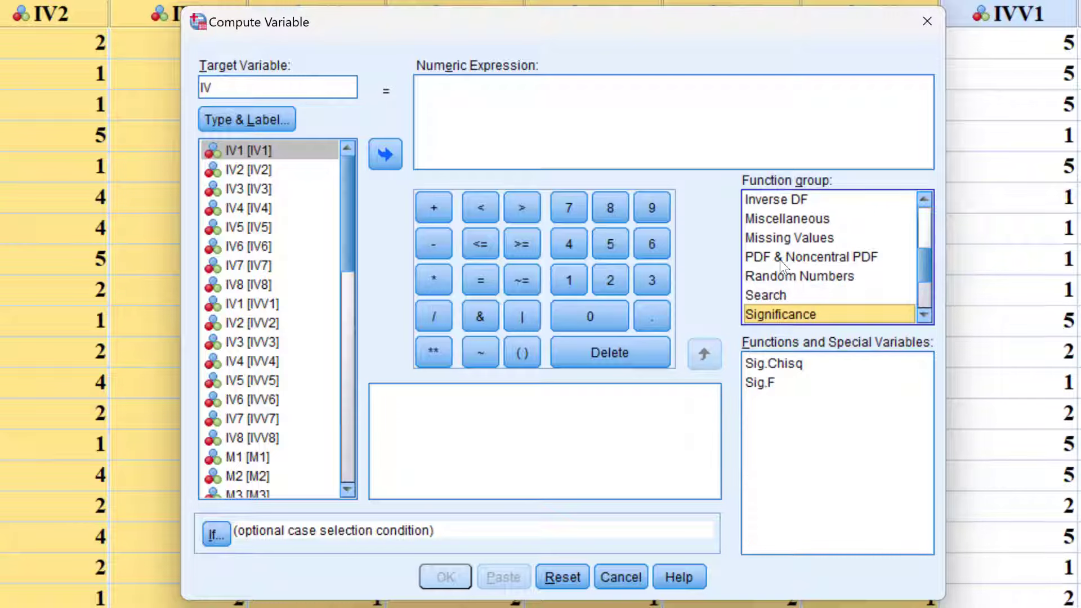
pyautogui.press('Down')
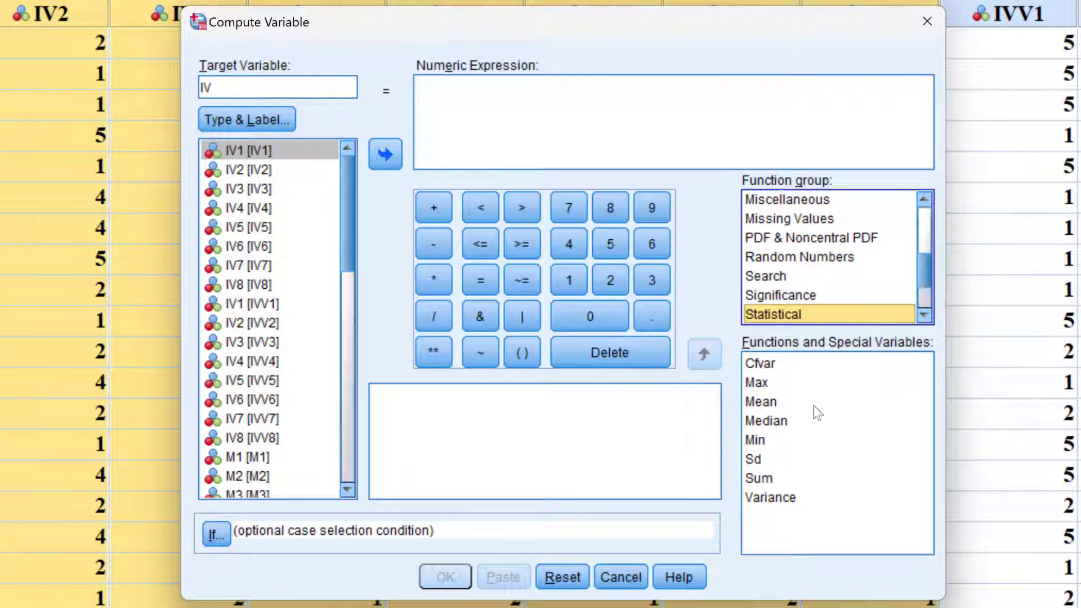
# - Insert MEAN into the expression with IV1 and IV2 as its first arguments
pyautogui.click(758, 403)
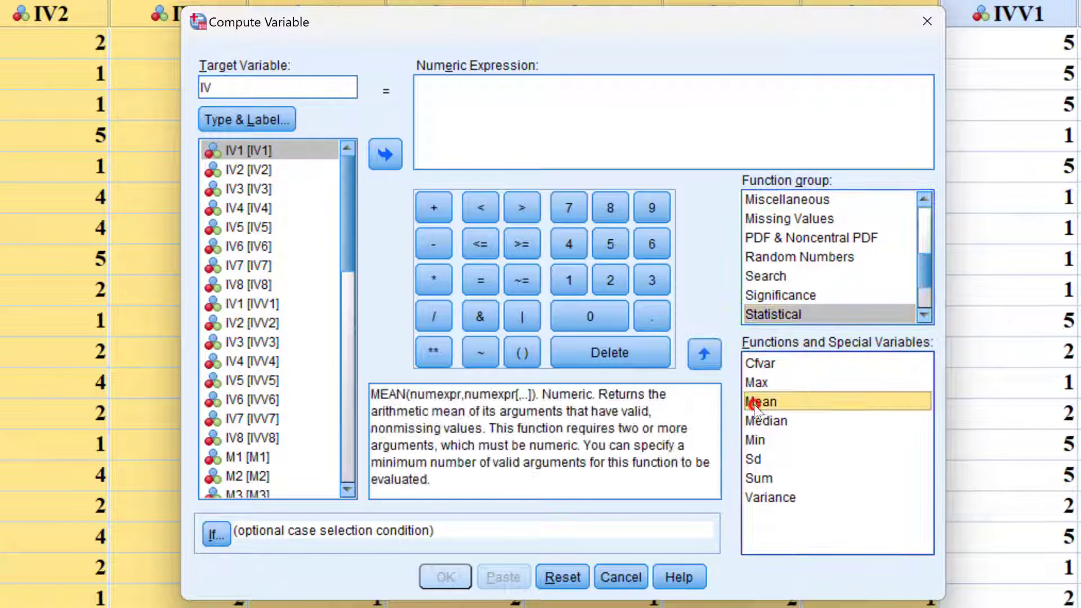
pyautogui.click(704, 355)
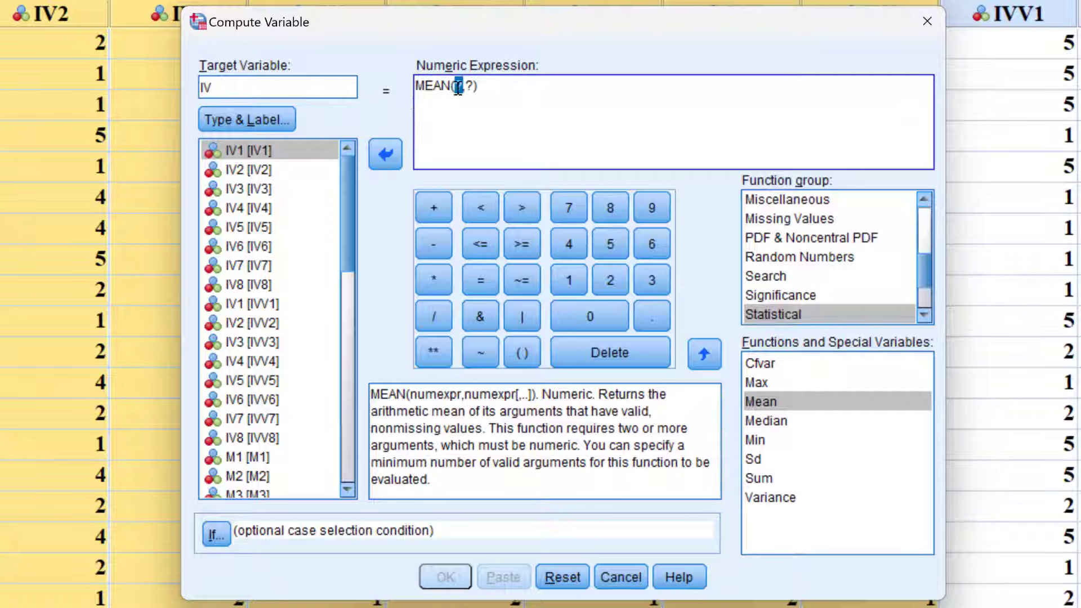
pyautogui.doubleClick(255, 149)
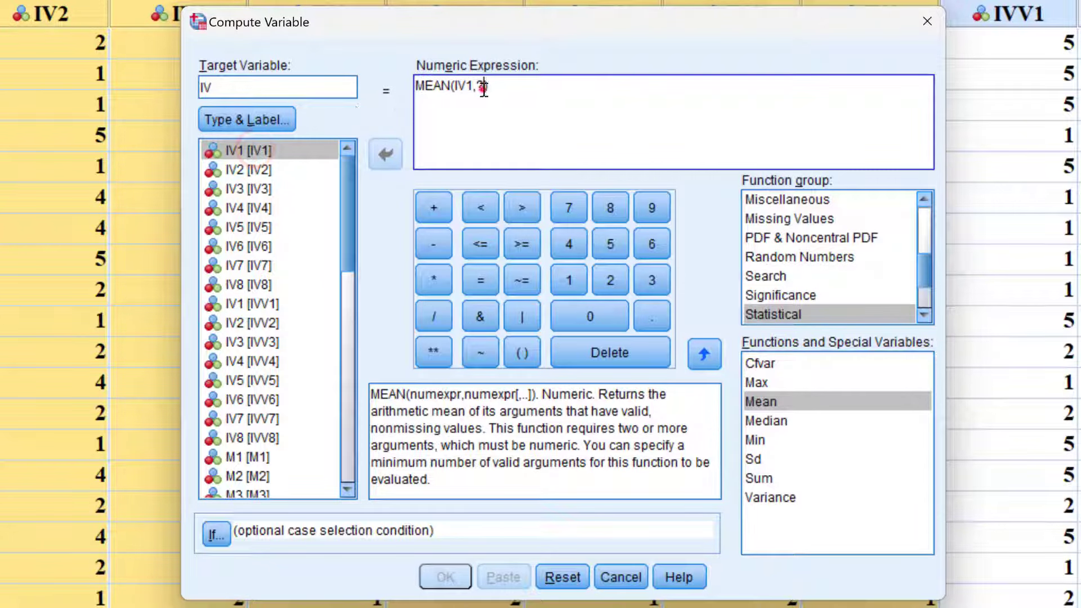
pyautogui.doubleClick(482, 86)
pyautogui.doubleClick(248, 170)
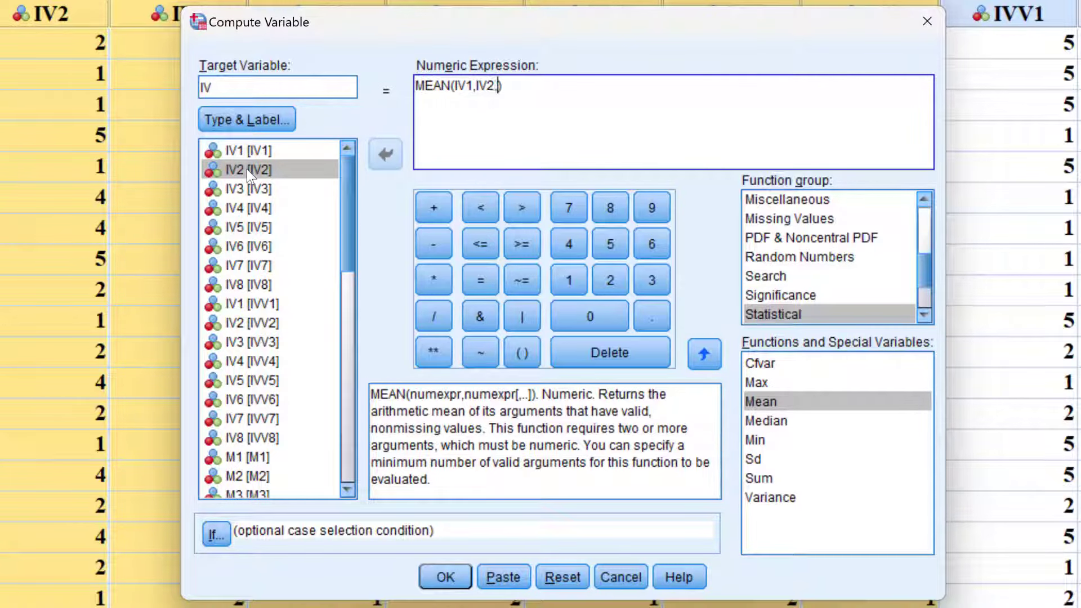
# - Add IV3, IV4, IV5, IV6, IV7 and IV8 to the MEAN expression, separated by commas
pyautogui.click(251, 185)
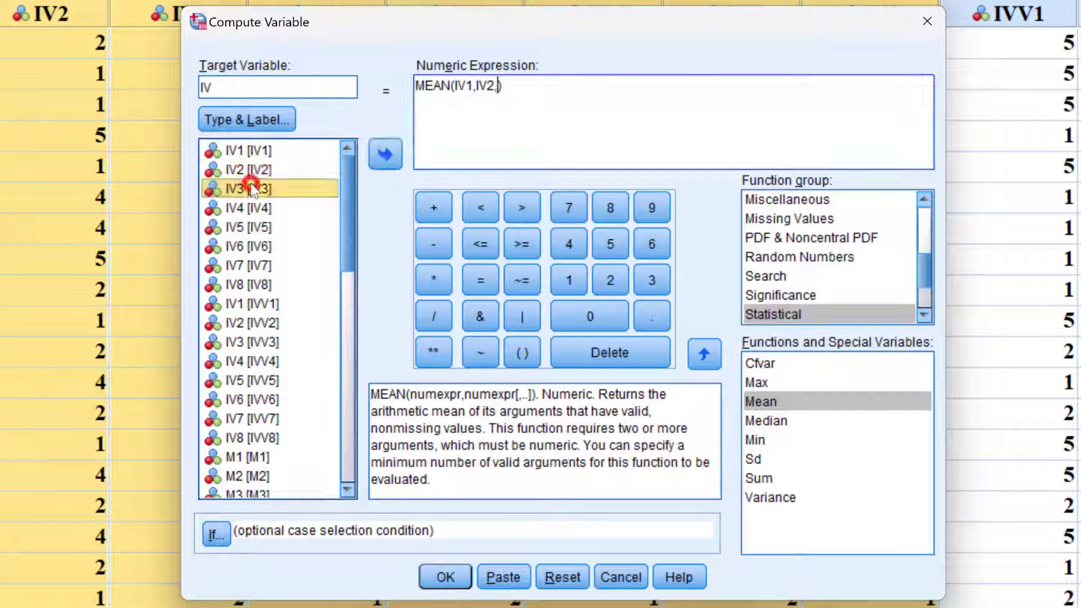
pyautogui.doubleClick(251, 186)
pyautogui.write(',')
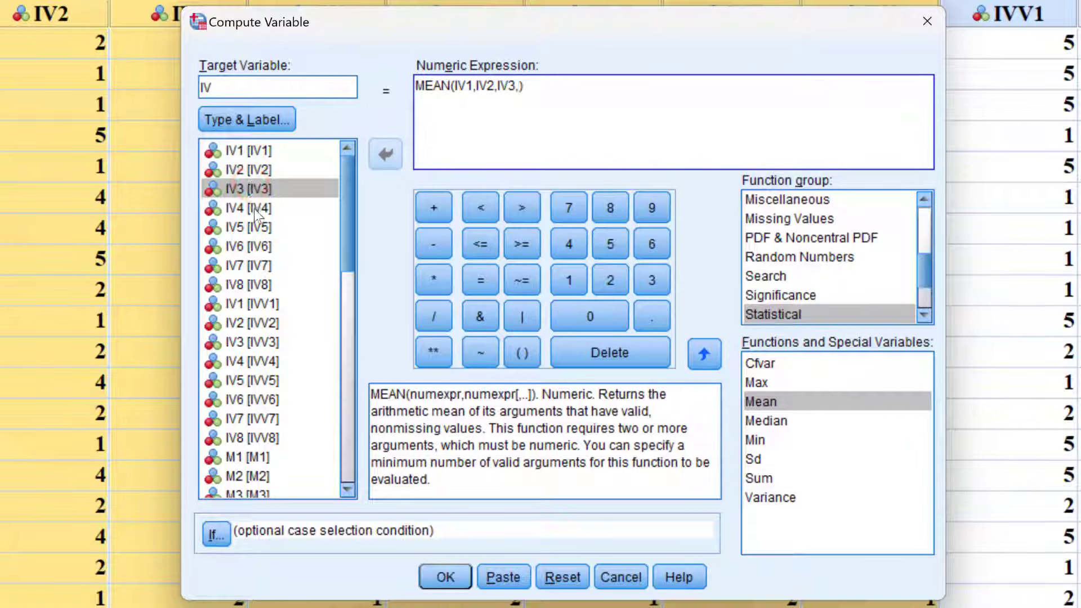
pyautogui.click(252, 208)
pyautogui.doubleClick(252, 208)
pyautogui.write(',')
pyautogui.click(252, 221)
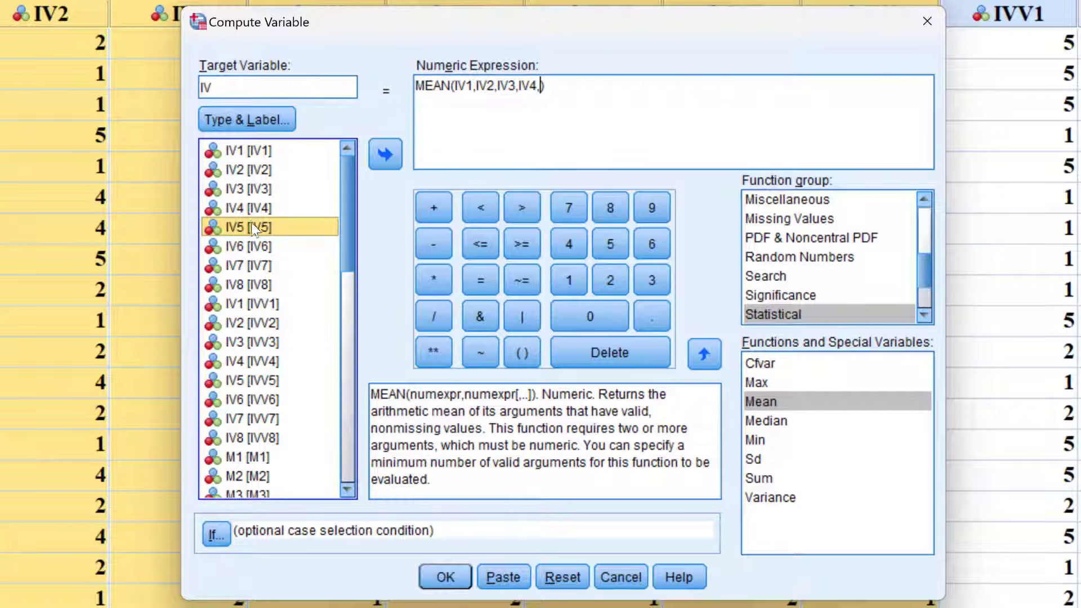
pyautogui.doubleClick(251, 226)
pyautogui.write(',')
pyautogui.click(251, 245)
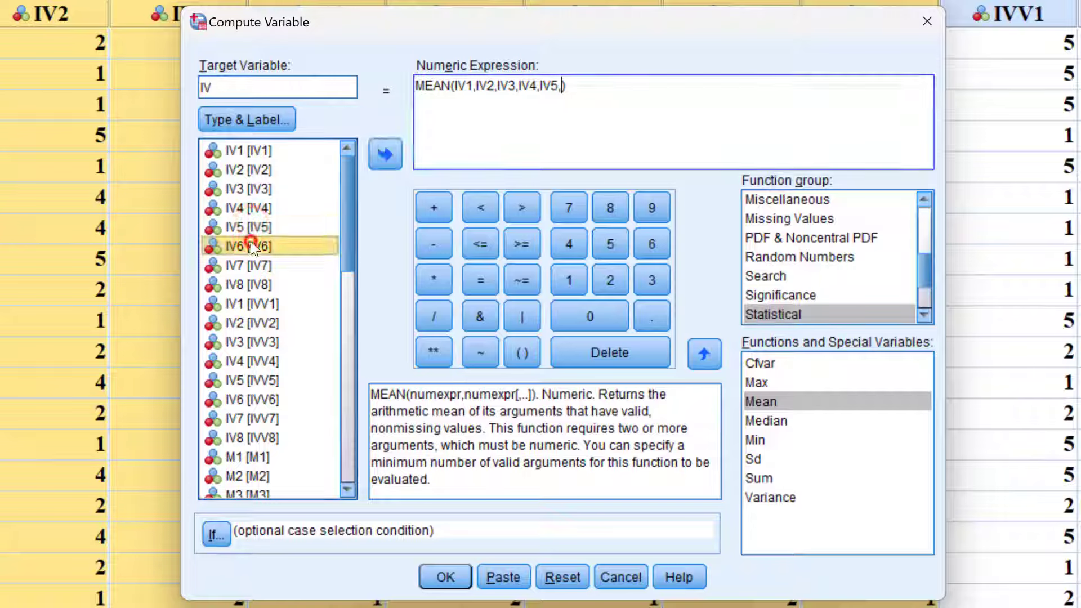
pyautogui.doubleClick(251, 245)
pyautogui.write(',')
pyautogui.click(247, 264)
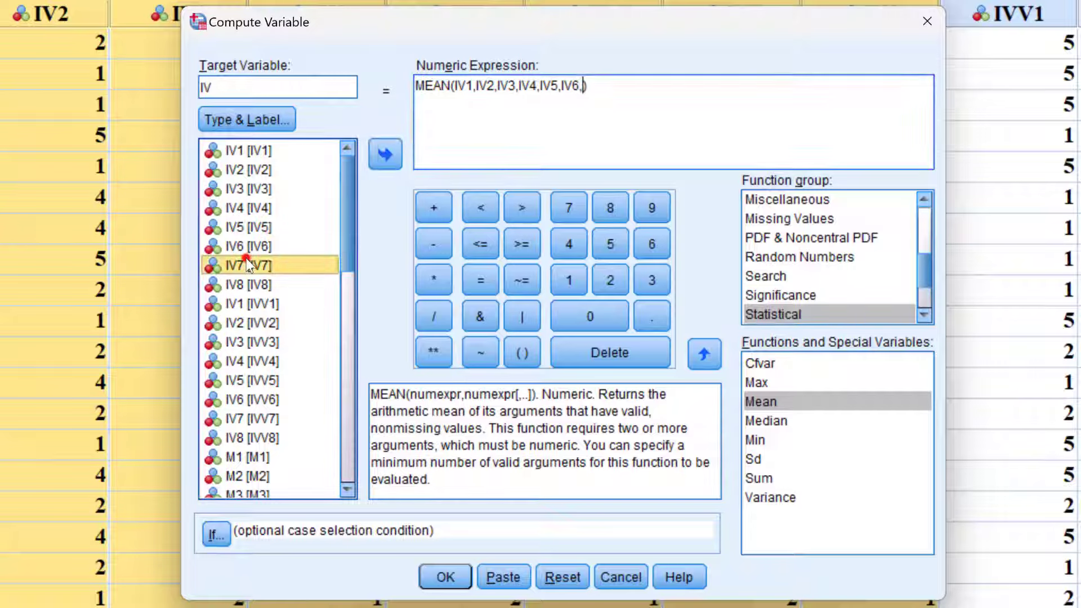
pyautogui.doubleClick(247, 264)
pyautogui.write(',')
pyautogui.doubleClick(239, 283)
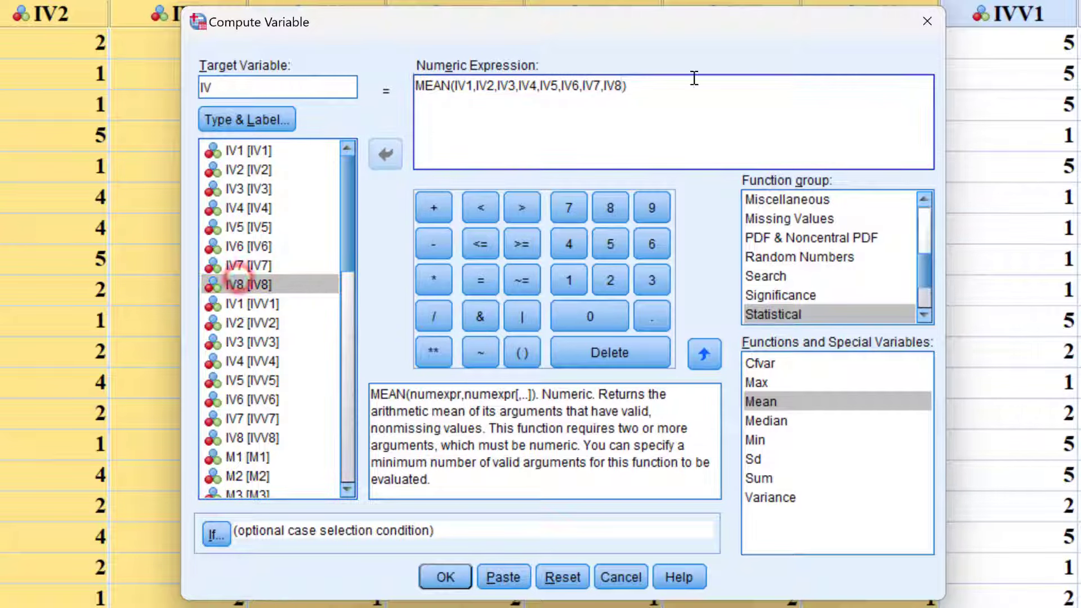
# - Decline overwriting IV and give the new variable the label 'Composite Score'
pyautogui.moveTo(629, 85); pyautogui.dragTo(409, 89)
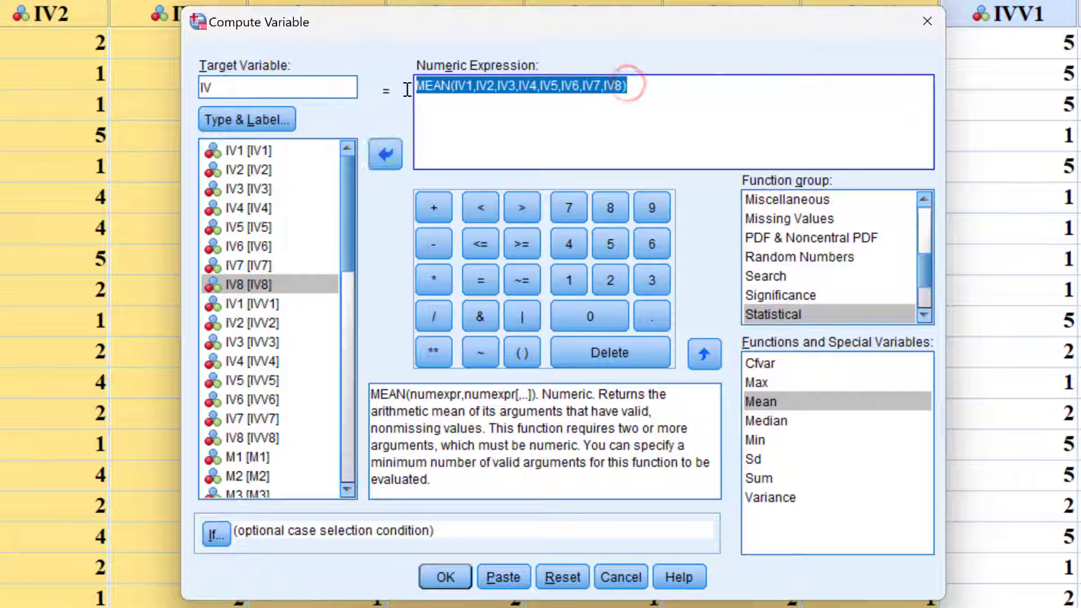
pyautogui.click(440, 577)
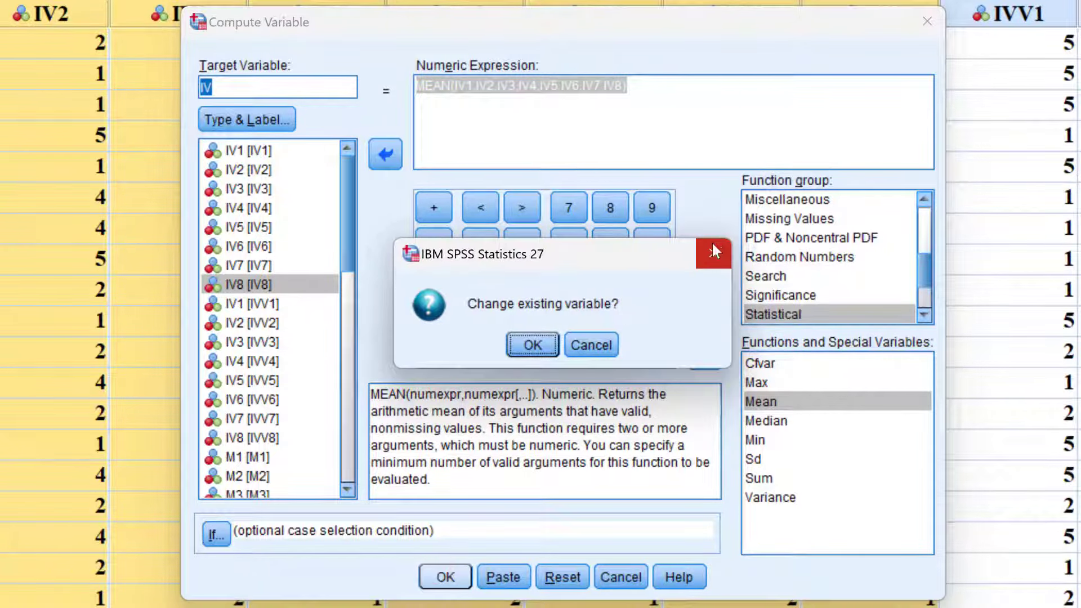
pyautogui.click(714, 247)
pyautogui.click(241, 123)
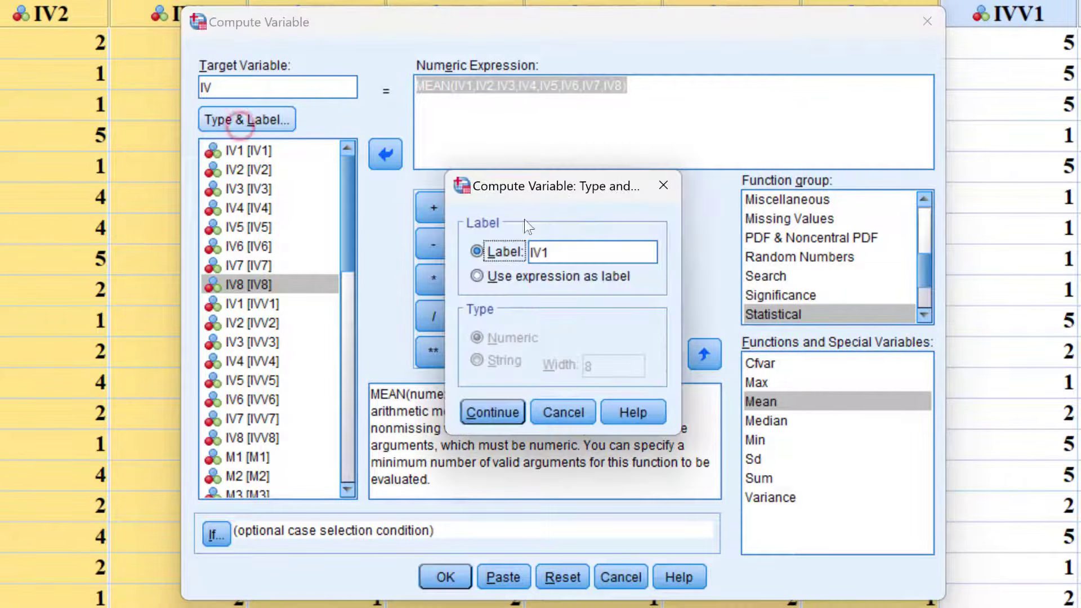
pyautogui.doubleClick(562, 250)
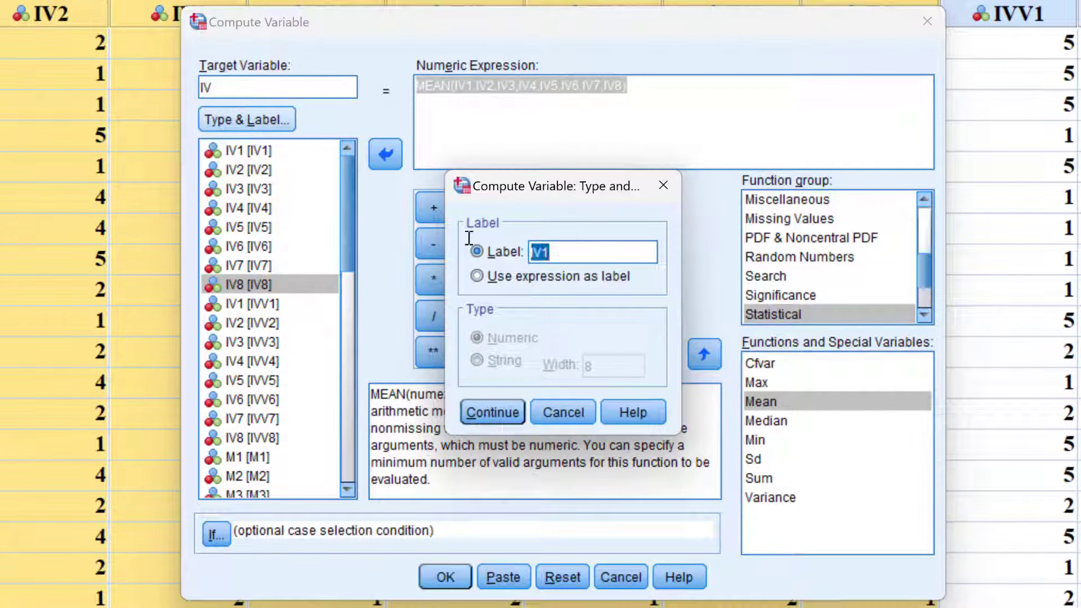
pyautogui.write('Composite Score 2')
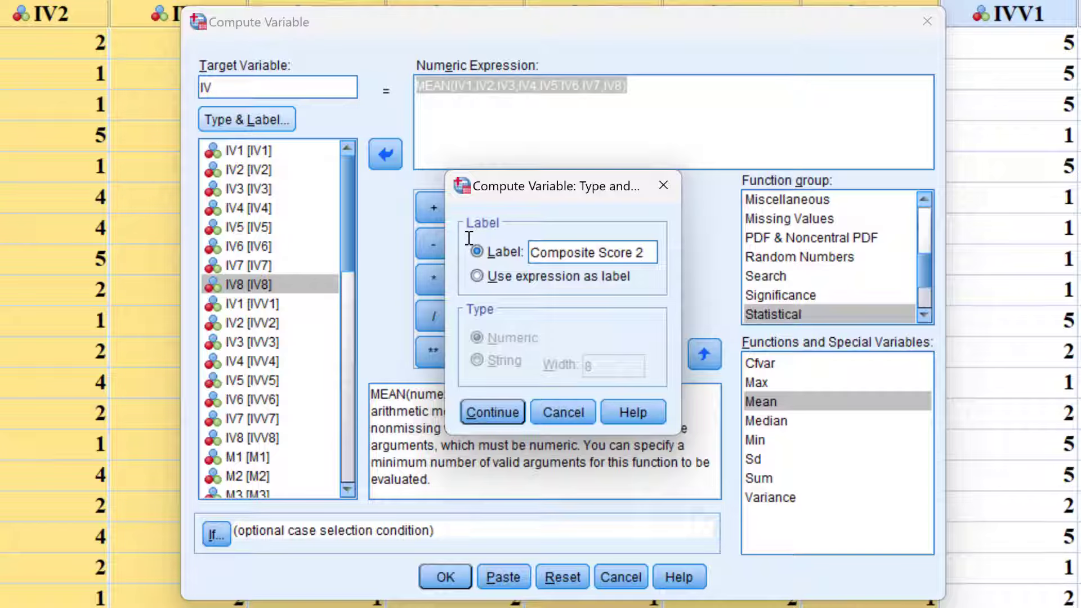
pyautogui.press('BackSpace')
pyautogui.click(499, 407)
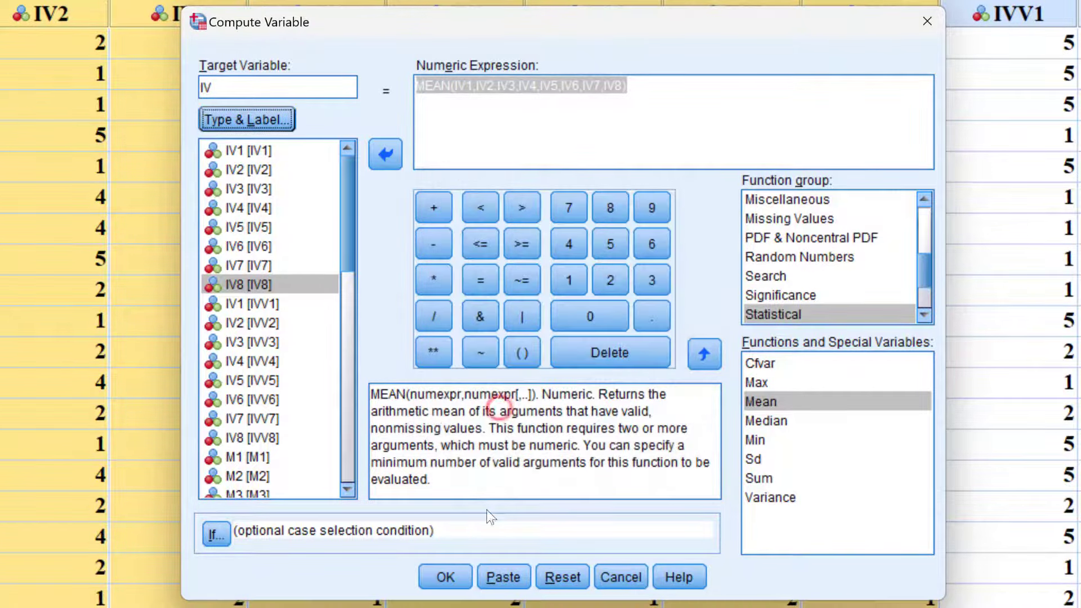
# - Rename the target to IVVVVV and compute the new mean variable
pyautogui.click(448, 572)
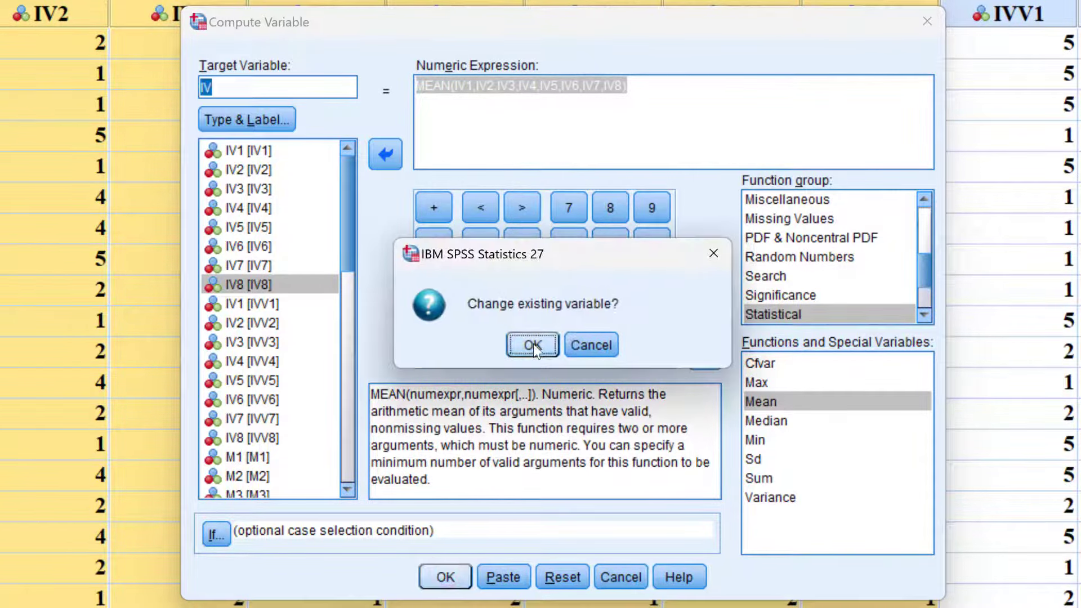
pyautogui.click(591, 344)
pyautogui.click(228, 86)
pyautogui.write('VVIV')
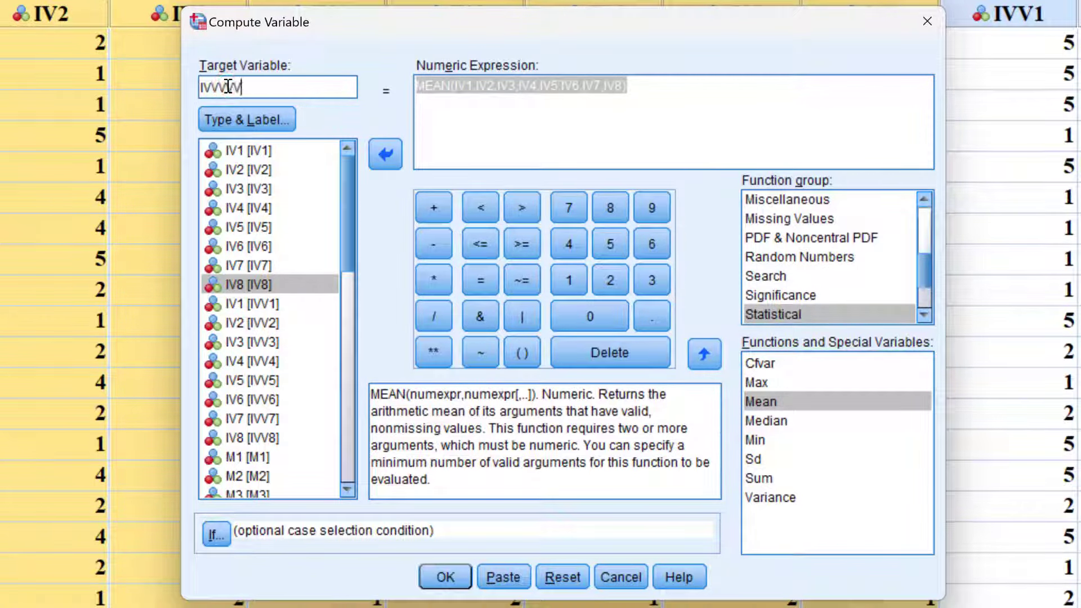
pyautogui.click(446, 570)
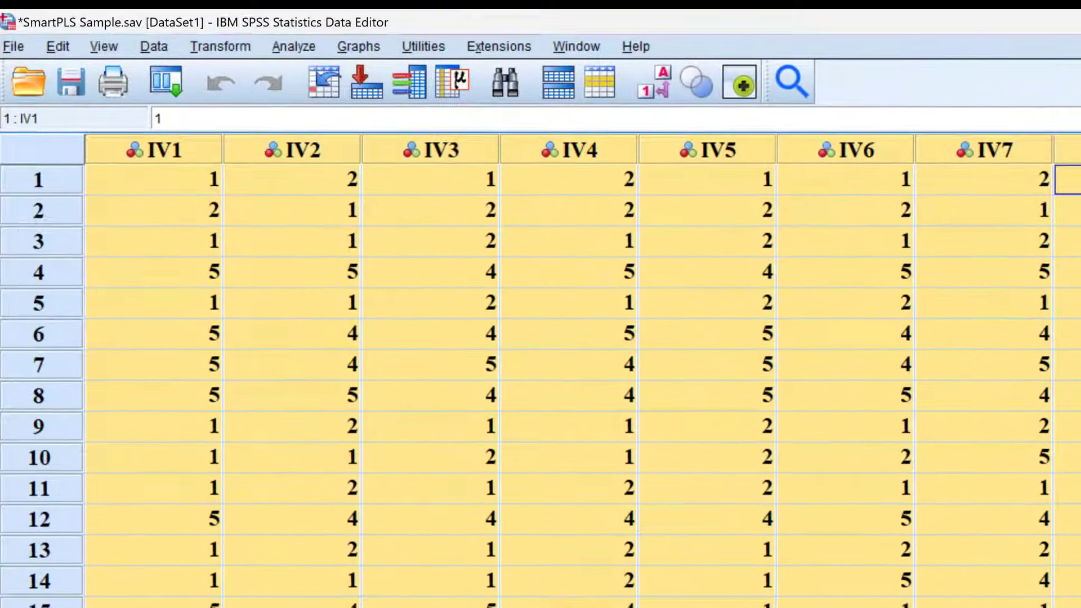
# - In Variable View, label the IVVVVV variable in row 53 'Composite score'
pyautogui.hotkey('ctrl', 't')
pyautogui.scroll(-16, 410, 458)
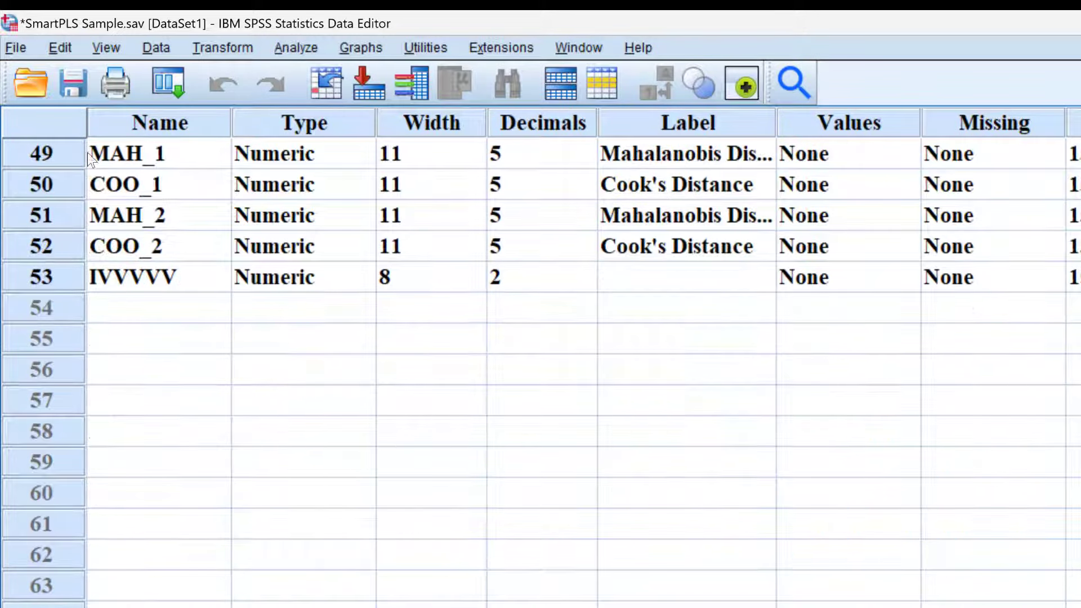
pyautogui.click(85, 279)
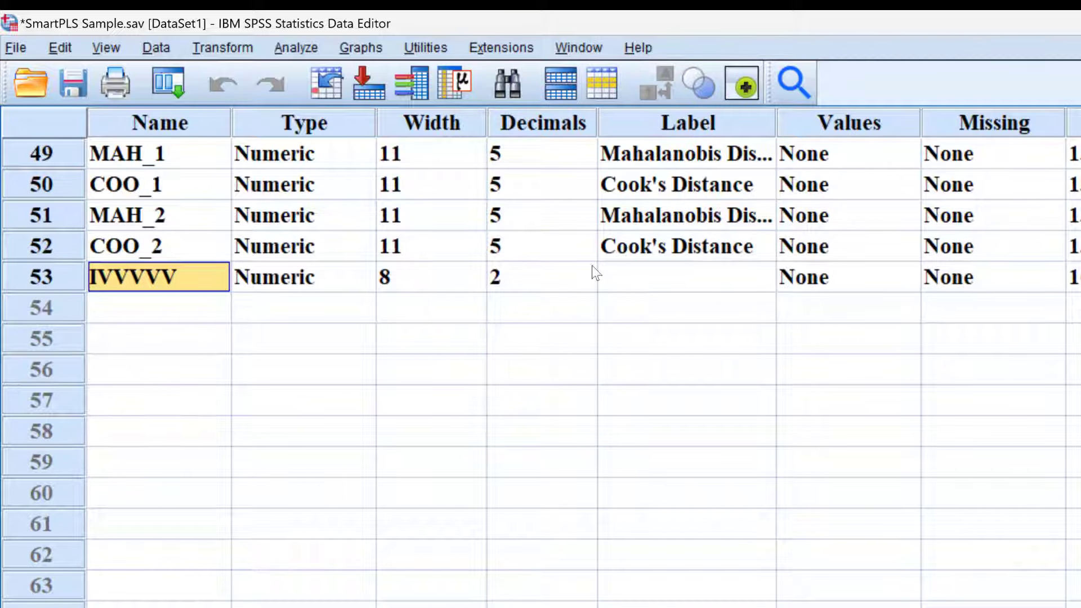
pyautogui.click(626, 279)
pyautogui.write('Composite score')
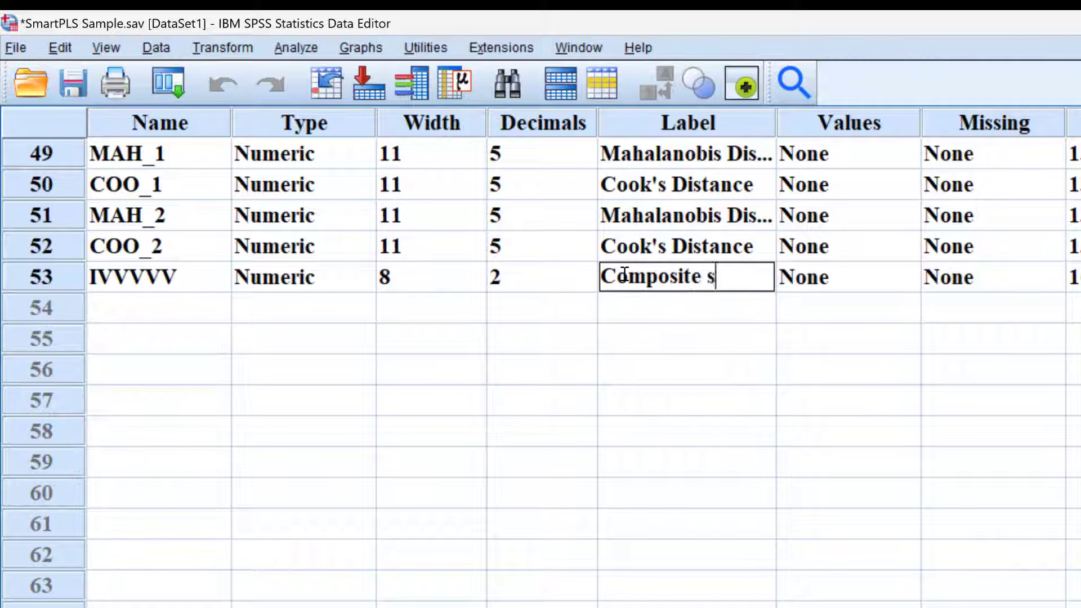
pyautogui.click(643, 373)
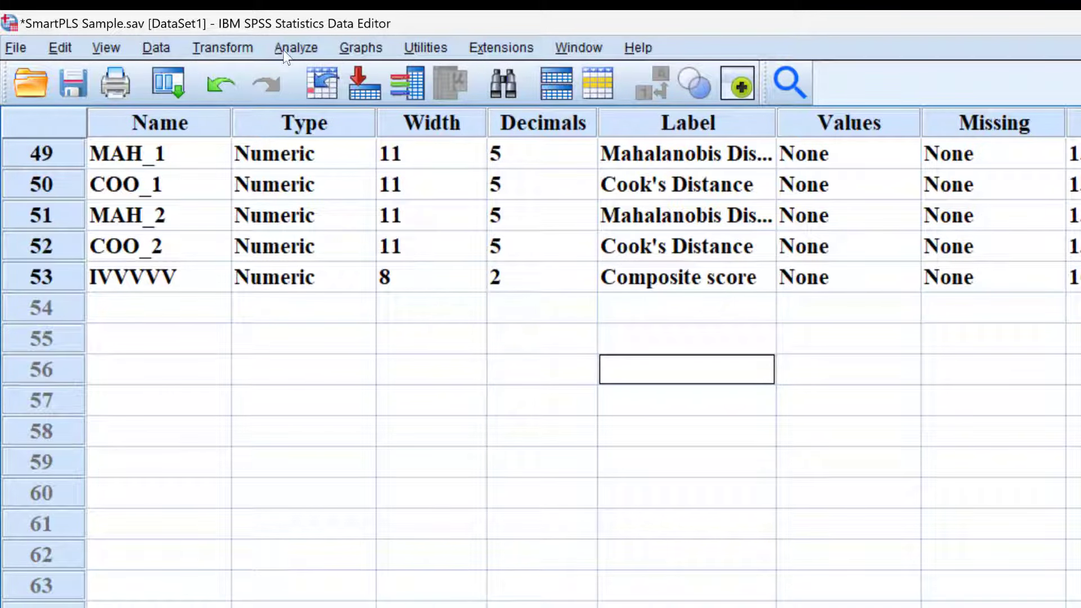
# - Highlight the labels of IV1 through DV in Variable View
pyautogui.scroll(4, 623, 224)
pyautogui.scroll(4, 636, 281)
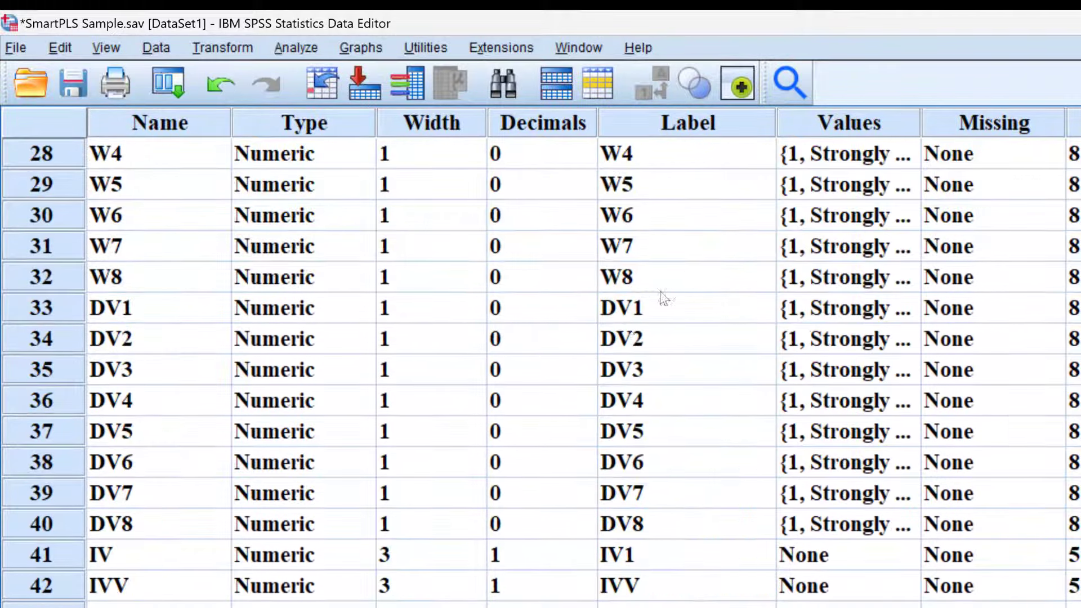
pyautogui.scroll(-4, 630, 293)
pyautogui.moveTo(626, 289); pyautogui.dragTo(637, 400)
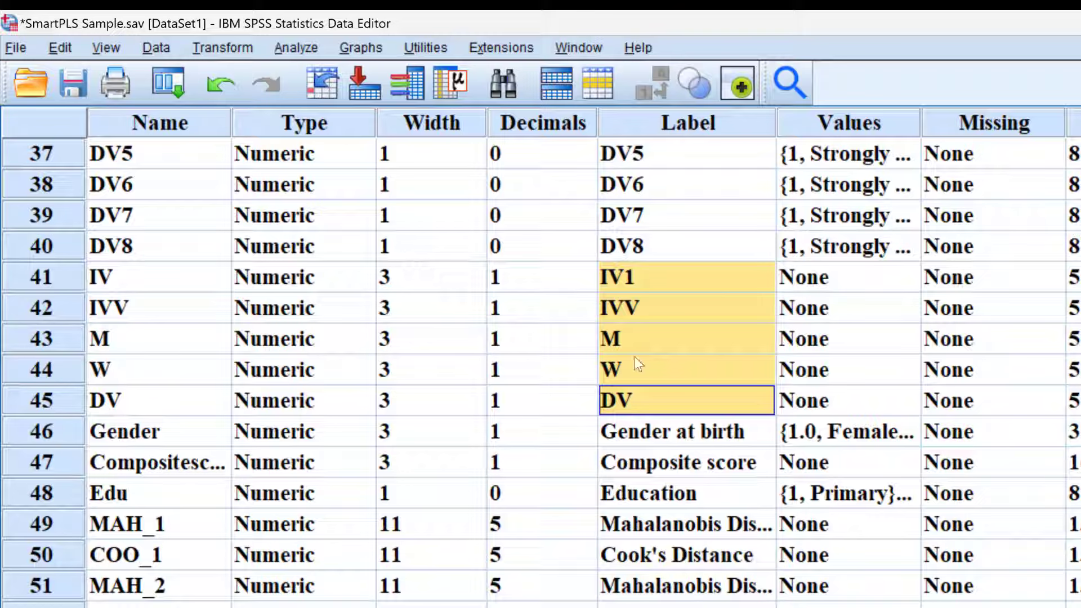
# - Open Bivariate Correlations and move IV1 and DV into the Variables list
pyautogui.click(282, 48)
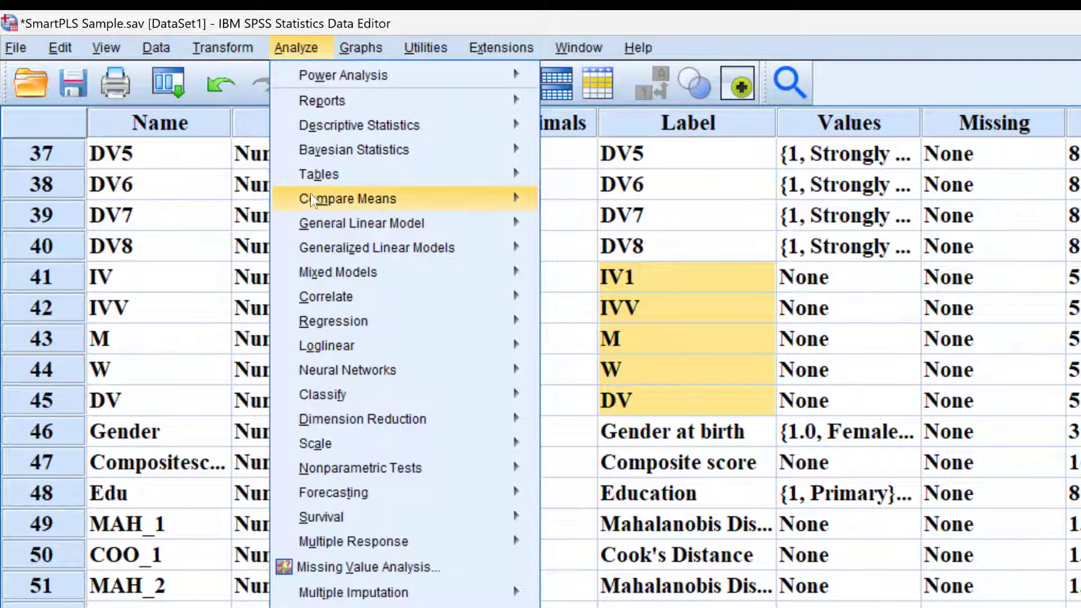
pyautogui.moveTo(323, 293)
pyautogui.click(573, 292)
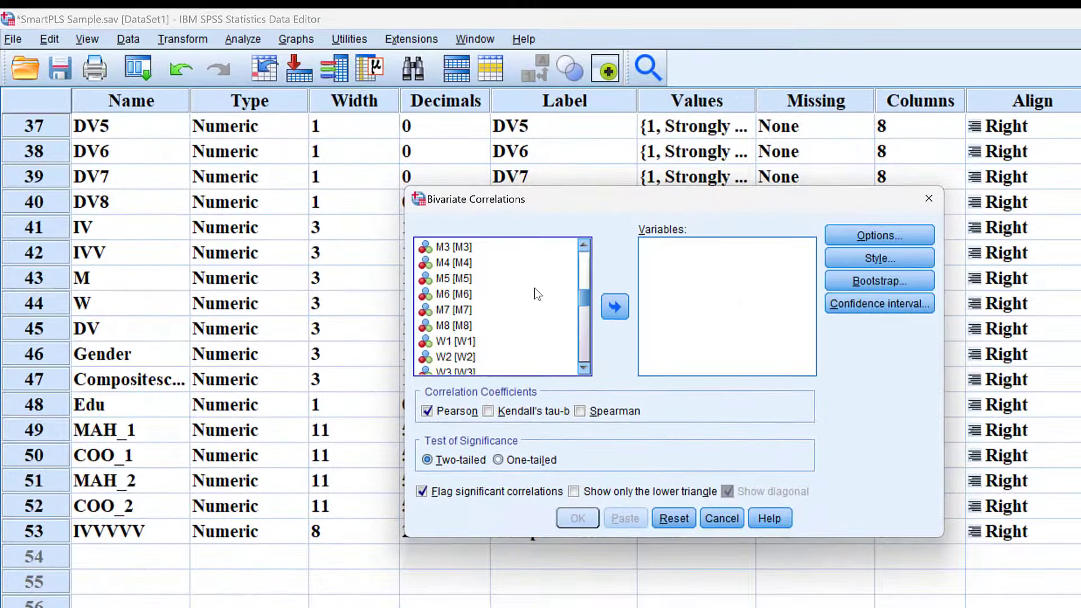
pyautogui.scroll(-9, 535, 294)
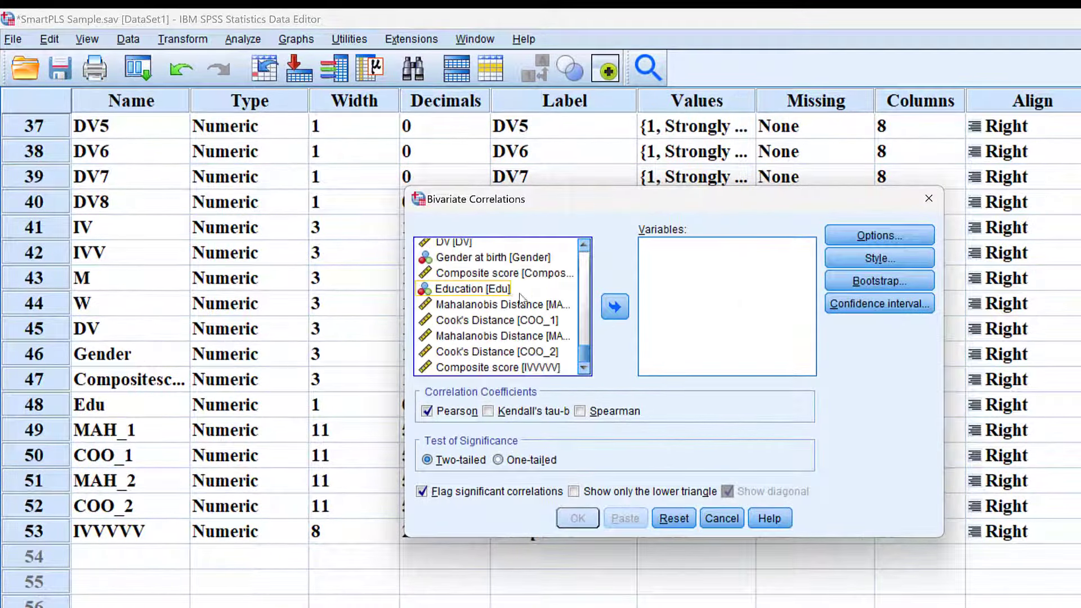
pyautogui.scroll(3, 515, 293)
pyautogui.click(451, 314)
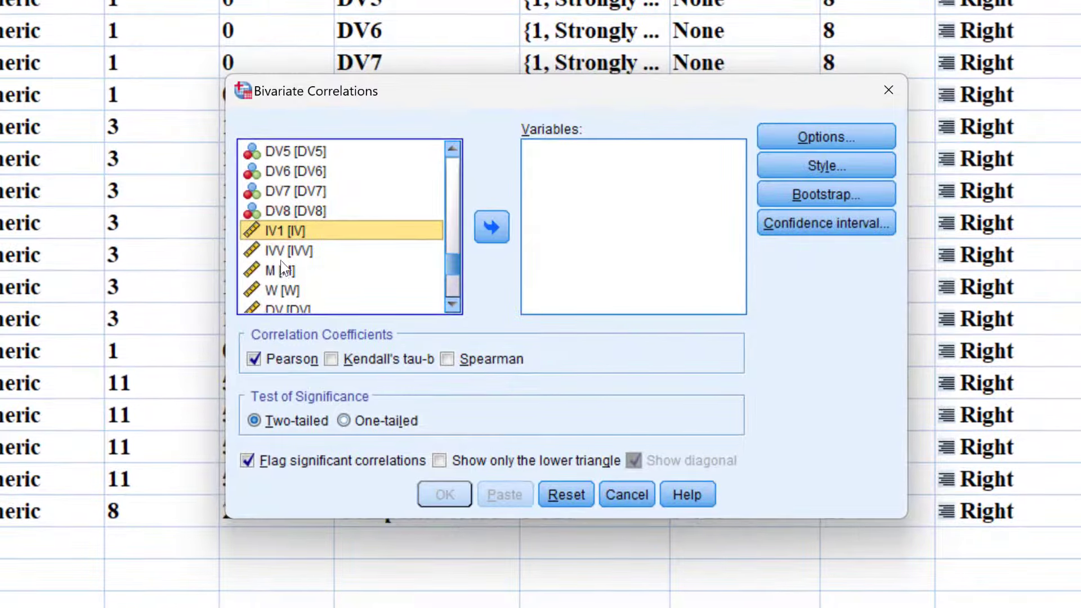
pyautogui.scroll(-2, 281, 260)
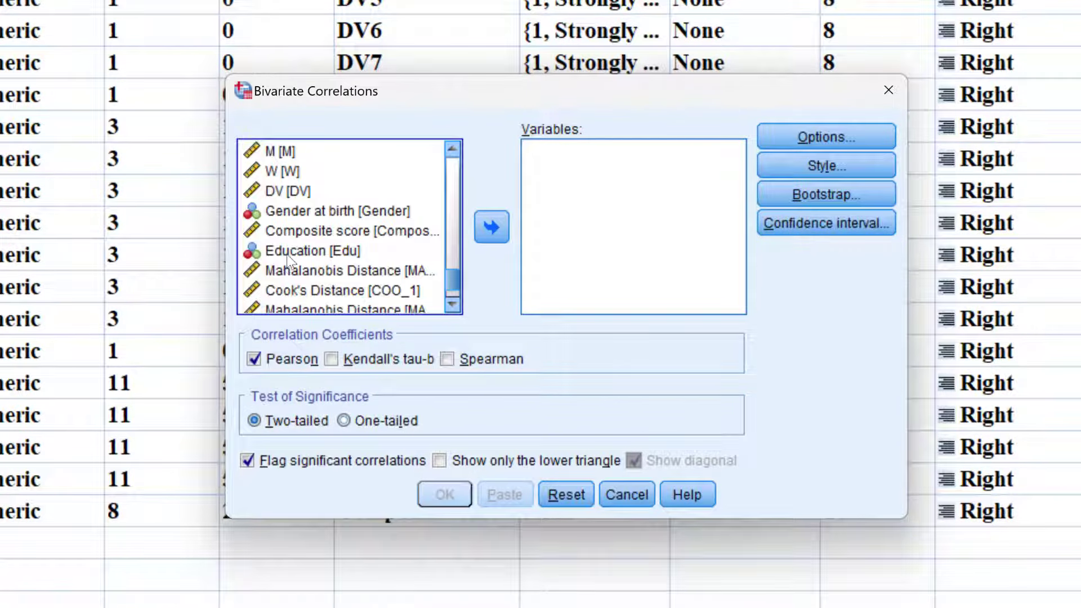
pyautogui.click(289, 191)
pyautogui.click(491, 222)
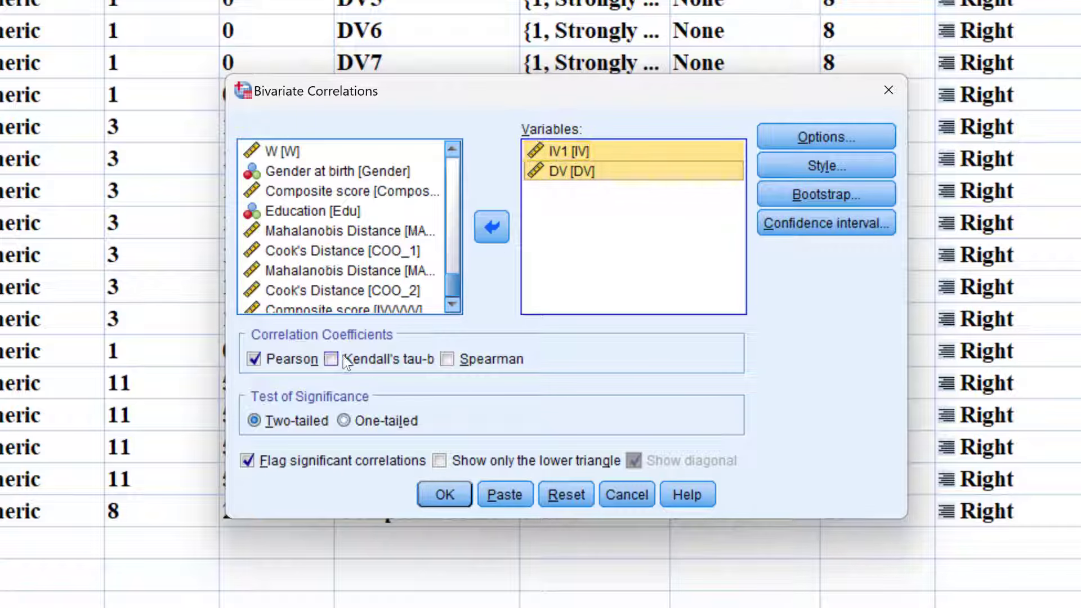
# - Keep the two-tailed test, add Spearman, show only the lower triangle, and run it
pyautogui.click(343, 422)
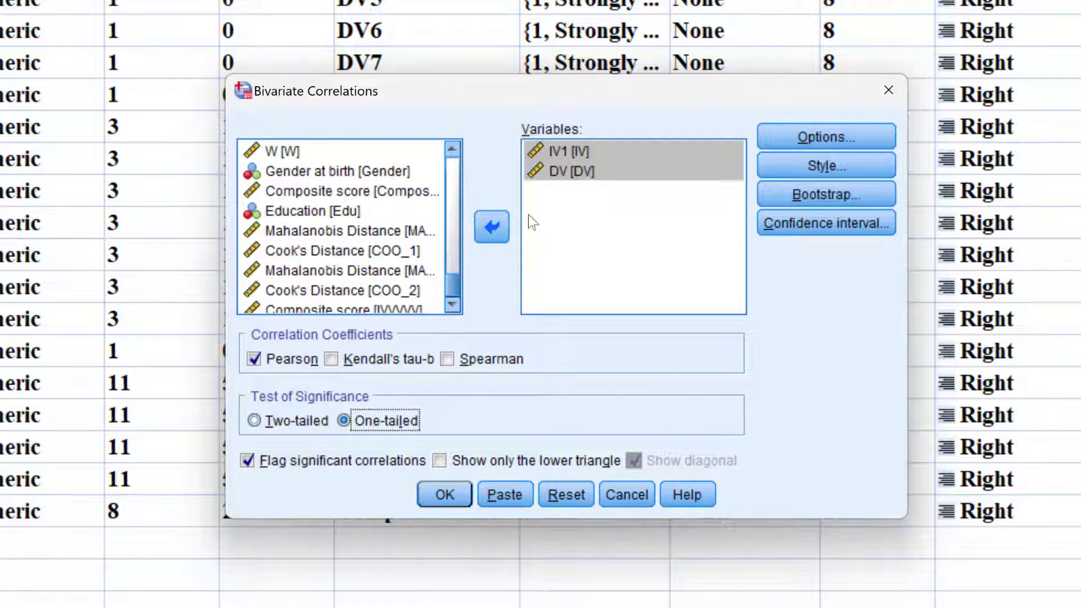
pyautogui.click(253, 426)
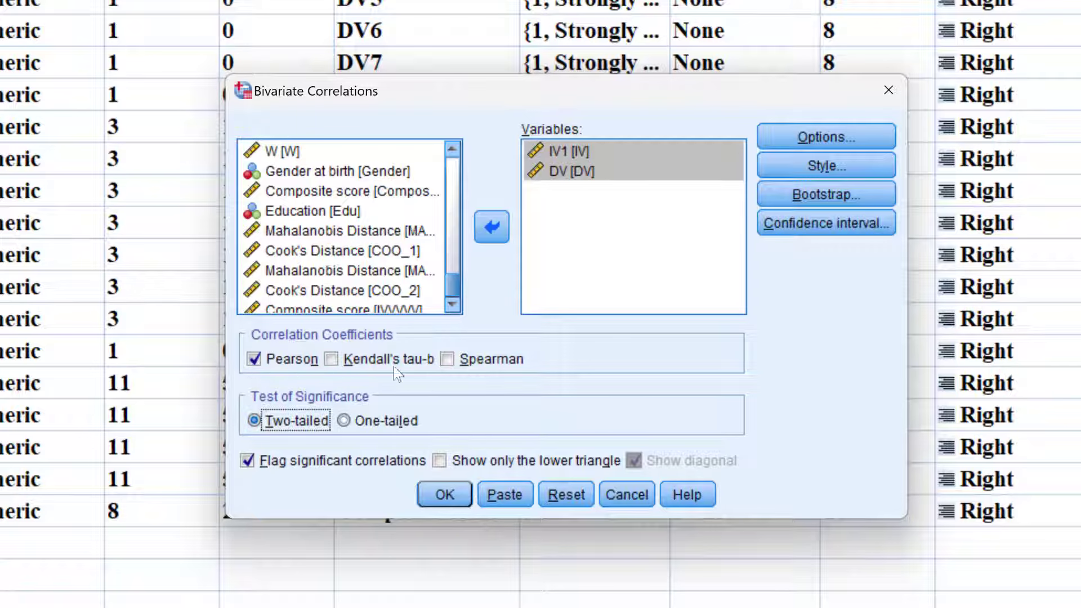
pyautogui.click(447, 356)
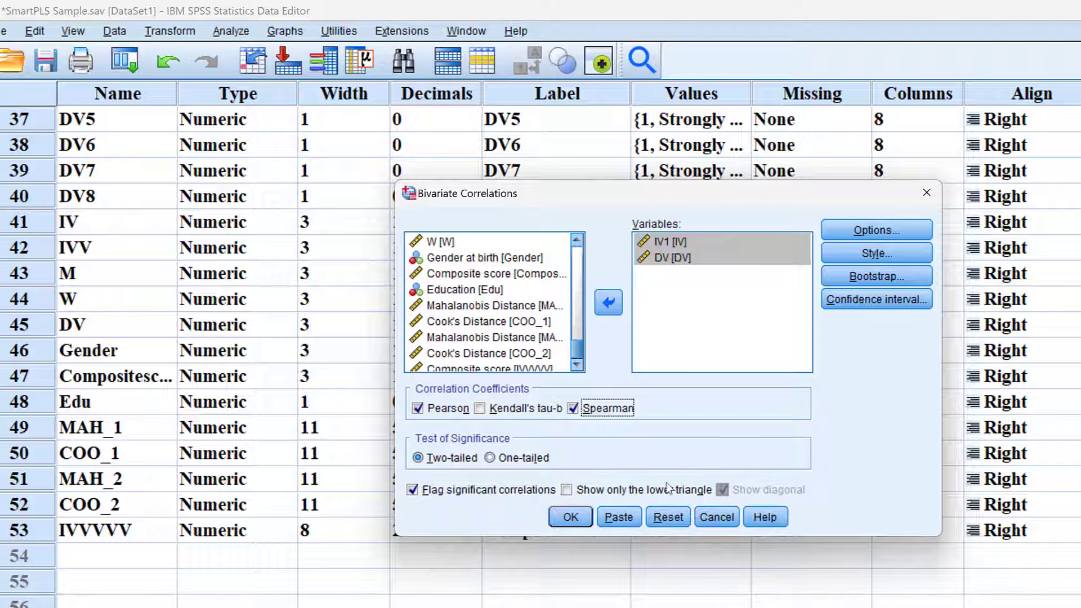
pyautogui.click(567, 490)
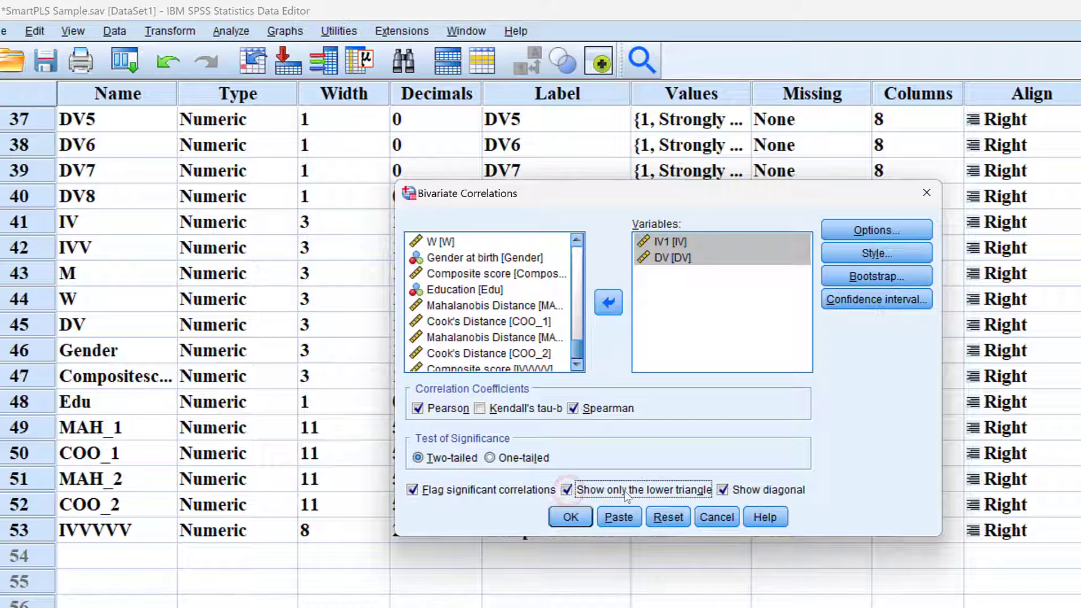
pyautogui.click(568, 515)
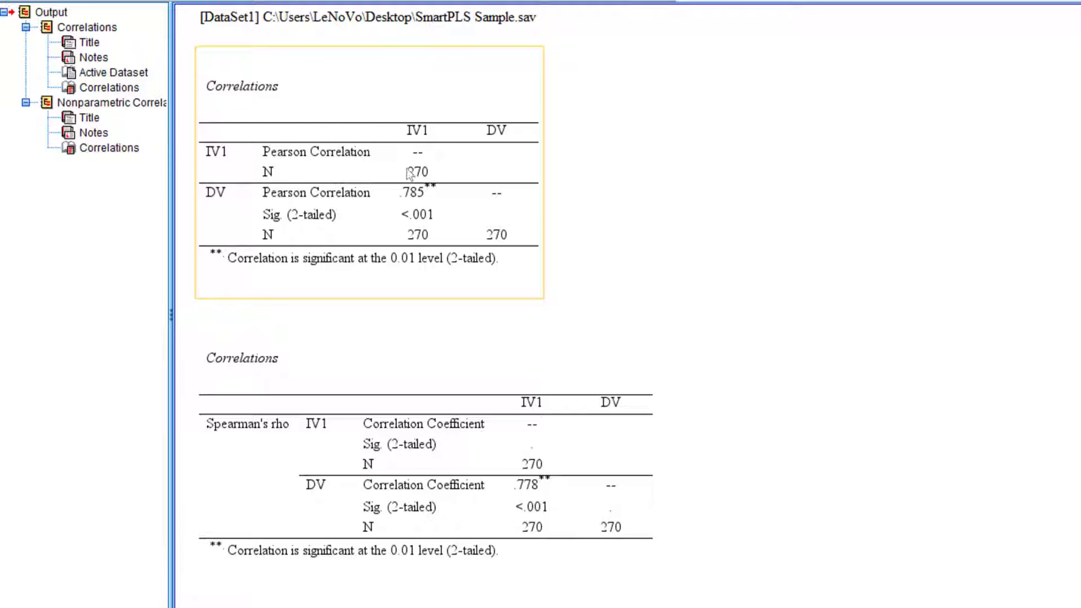
pyautogui.click(425, 457)
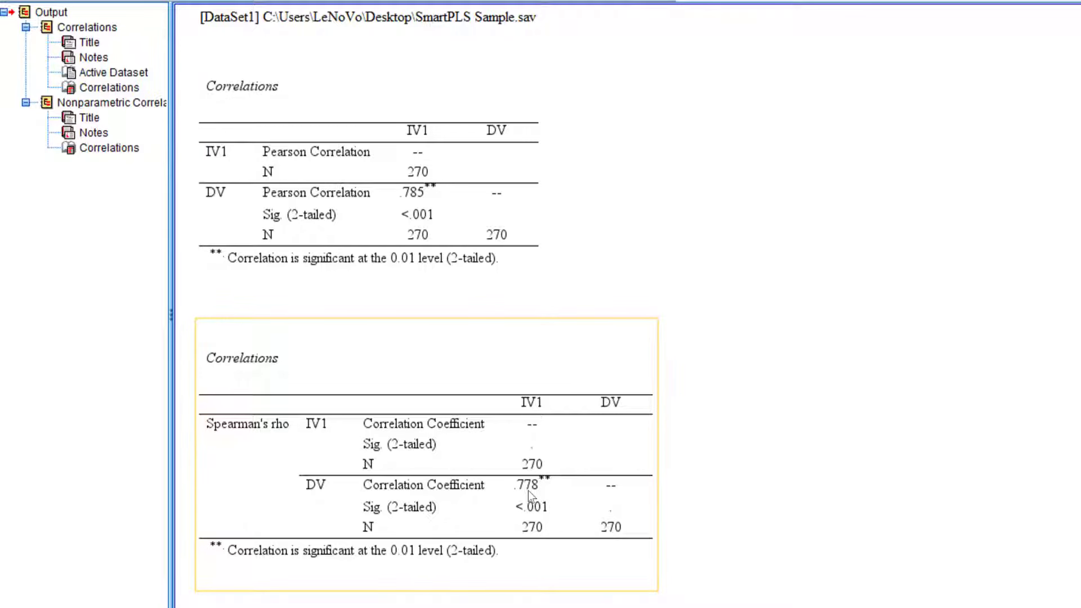
pyautogui.click(409, 208)
pyautogui.click(481, 507)
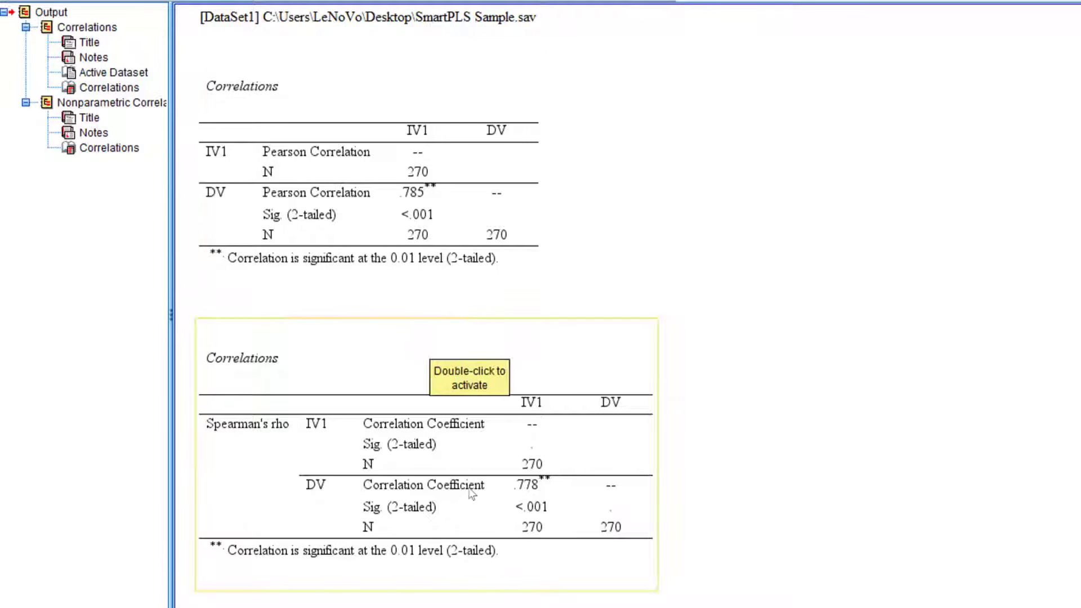
pyautogui.click(406, 218)
pyautogui.click(410, 397)
pyautogui.click(541, 194)
pyautogui.click(380, 444)
pyautogui.click(471, 168)
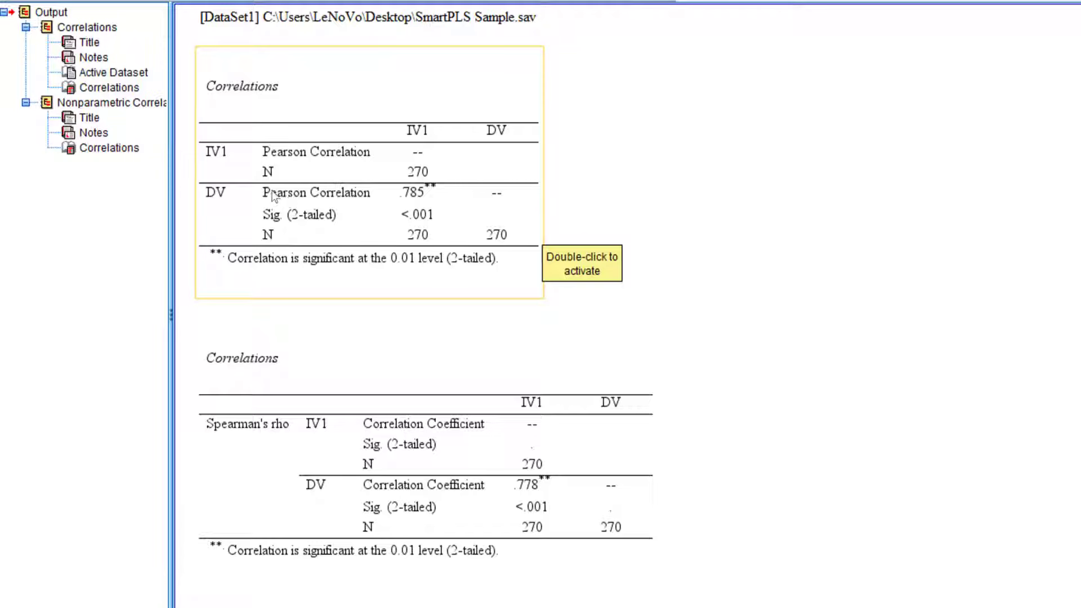
pyautogui.click(402, 448)
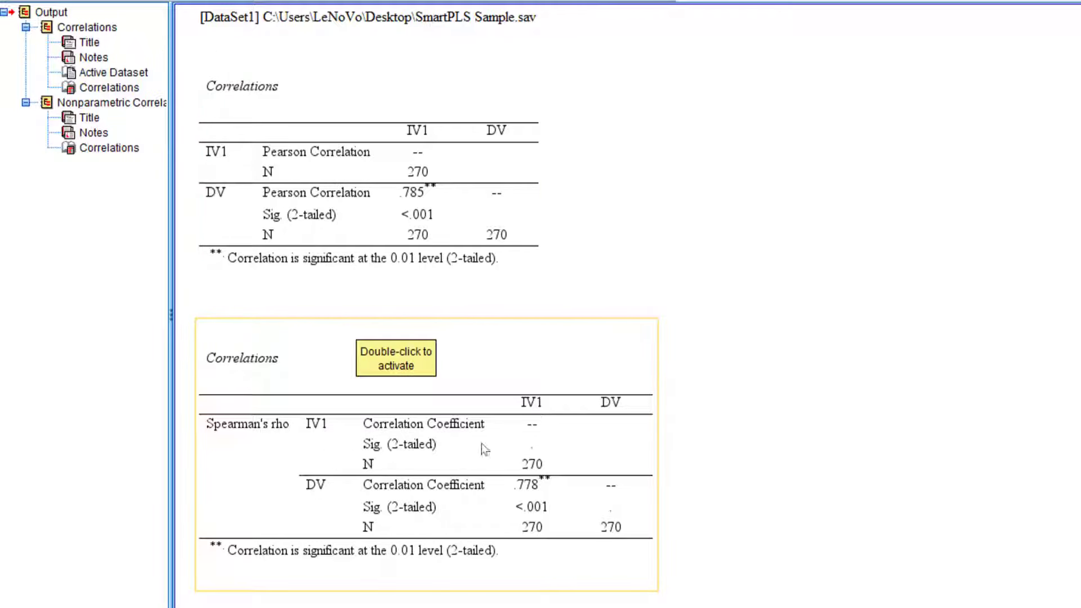
pyautogui.scroll(-1, 482, 512)
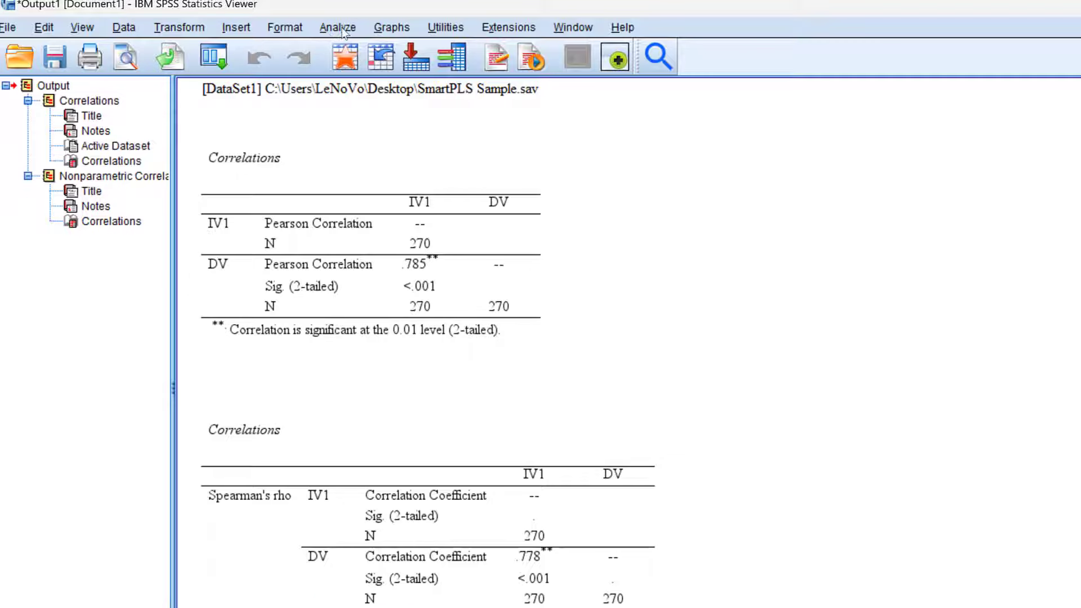
# - Open Linear Regression and add IV1 as an independent variable
pyautogui.click(343, 31)
pyautogui.moveTo(480, 262)
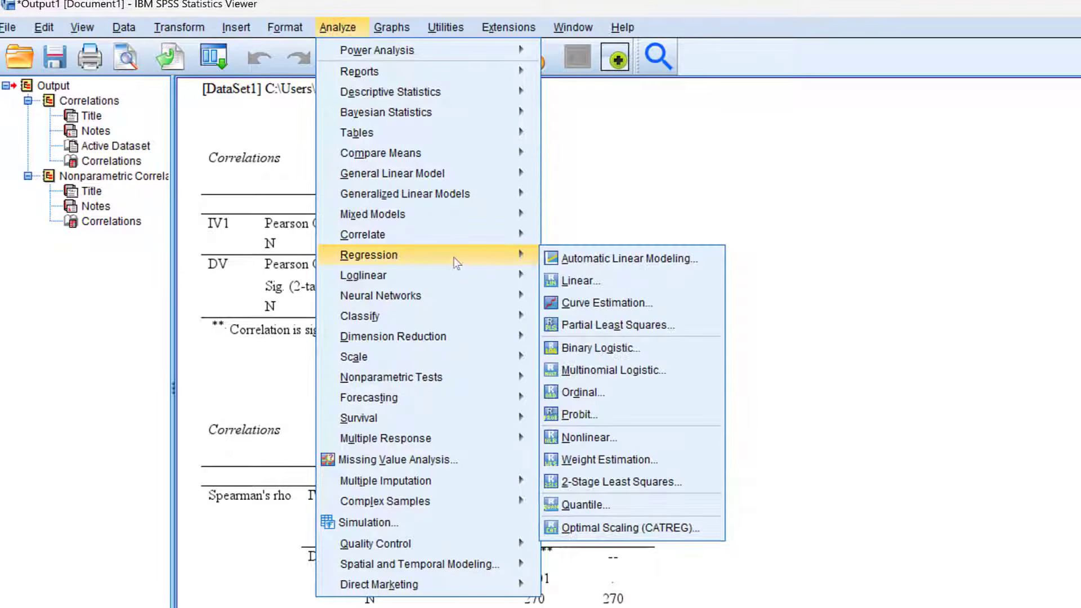
pyautogui.click(590, 281)
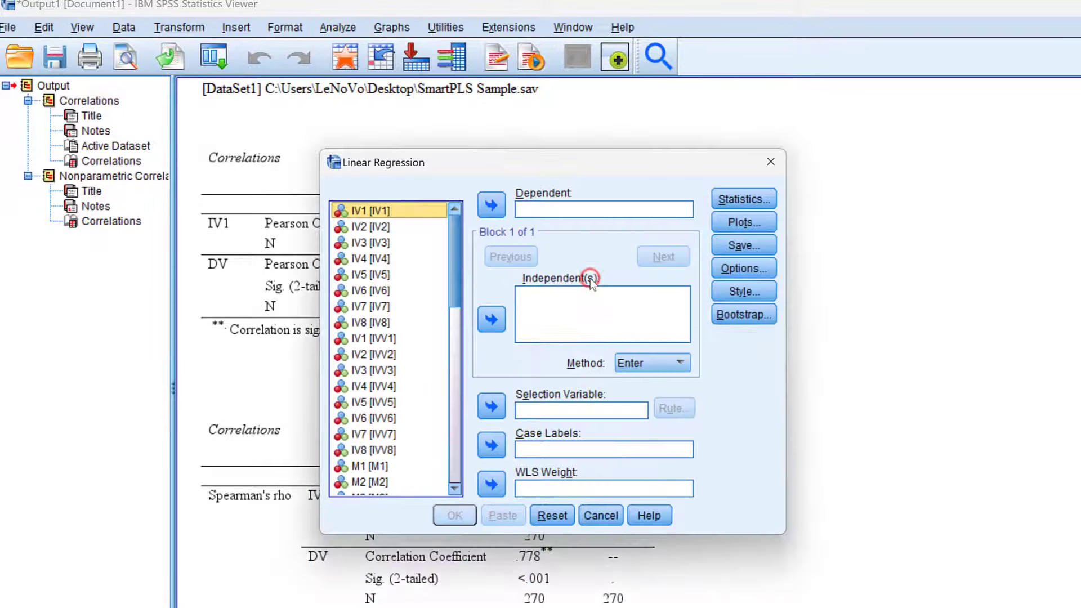
pyautogui.scroll(-10, 387, 350)
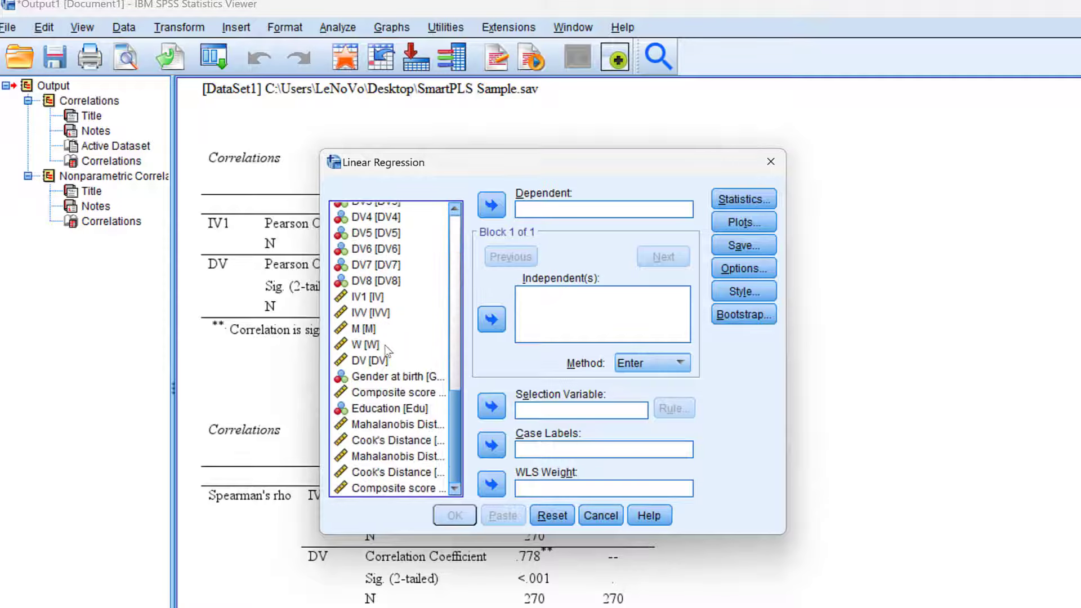
pyautogui.click(366, 296)
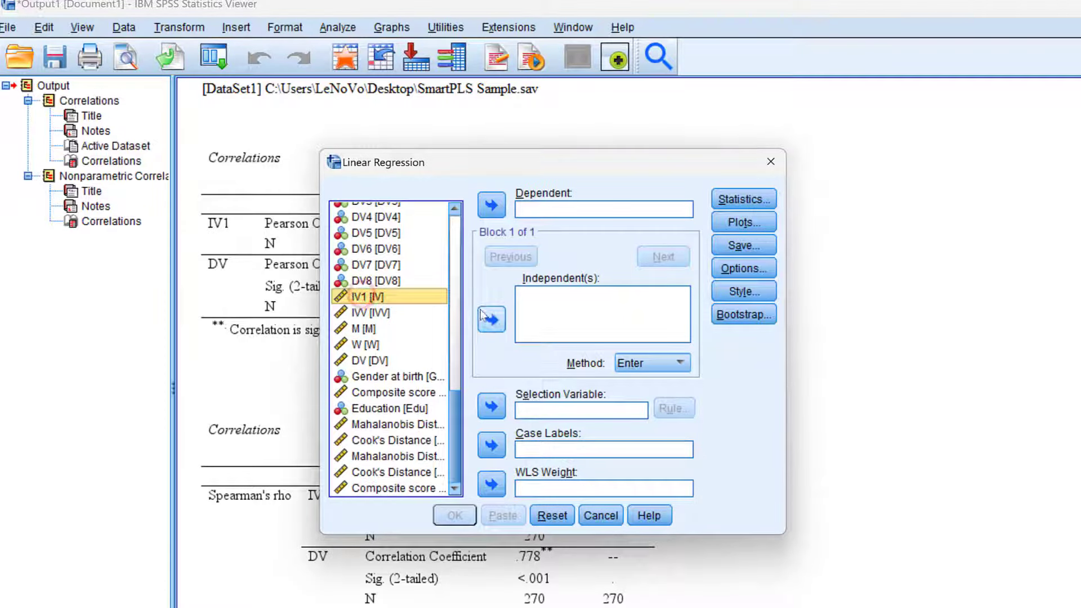
pyautogui.click(491, 319)
# - Add IVV as a second independent and set DV as the dependent variable
pyautogui.click(372, 312)
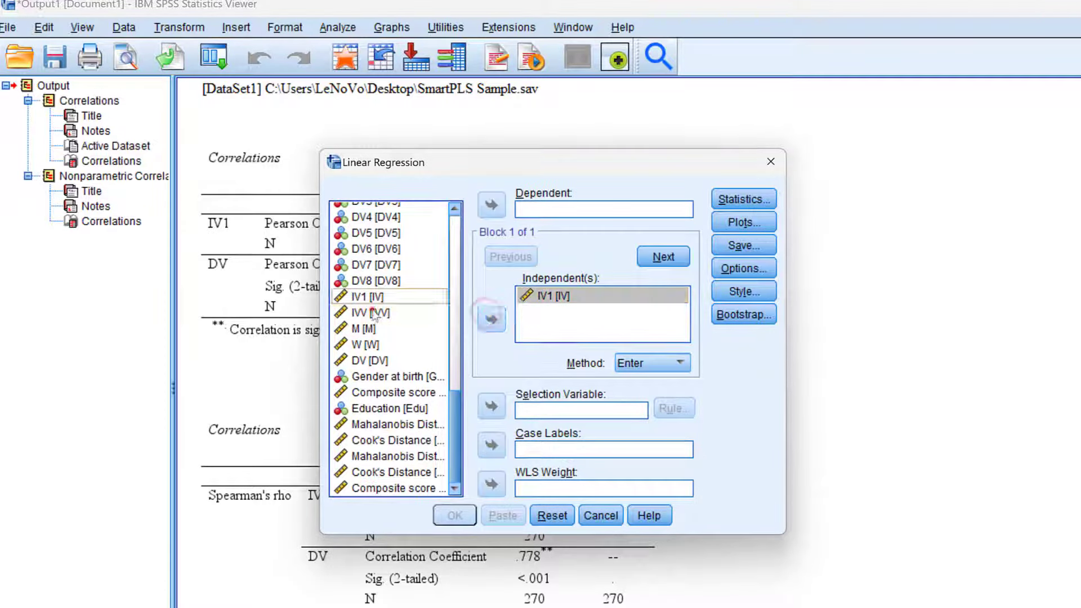
pyautogui.click(491, 318)
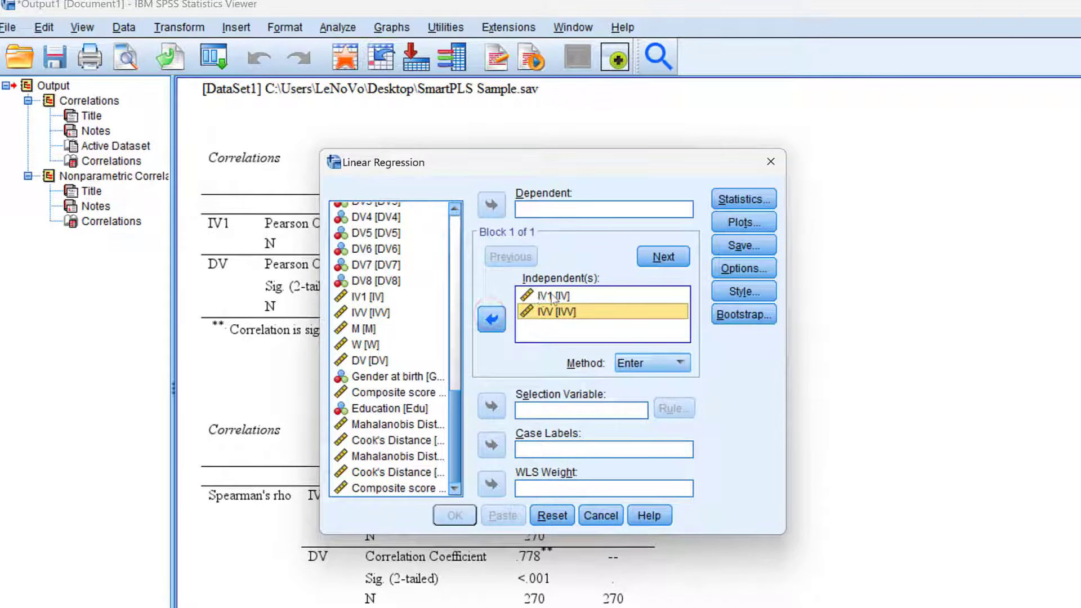
pyautogui.click(378, 361)
pyautogui.click(495, 208)
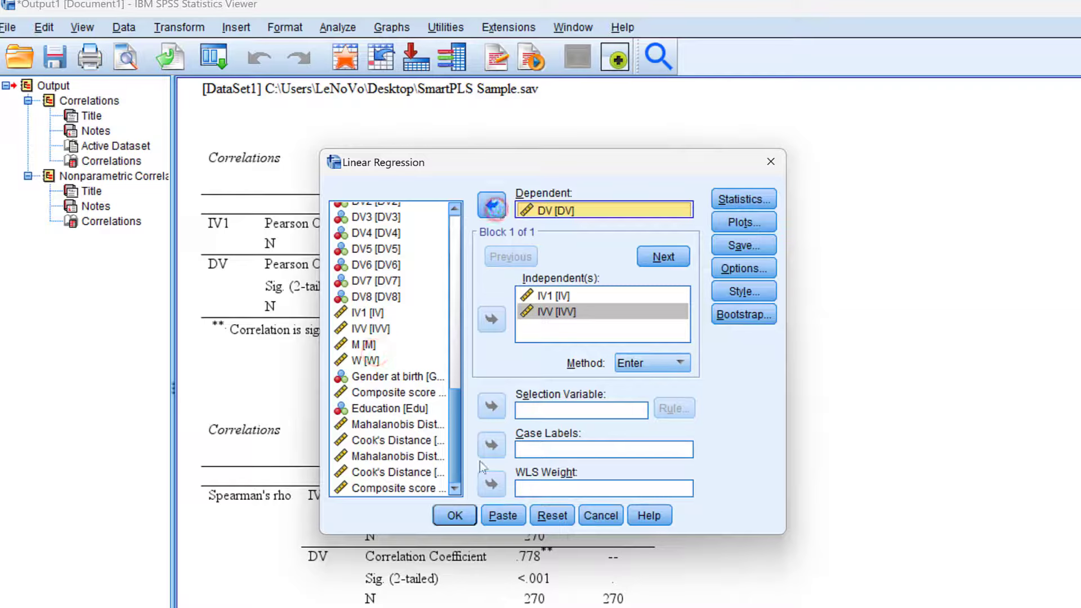
pyautogui.click(451, 514)
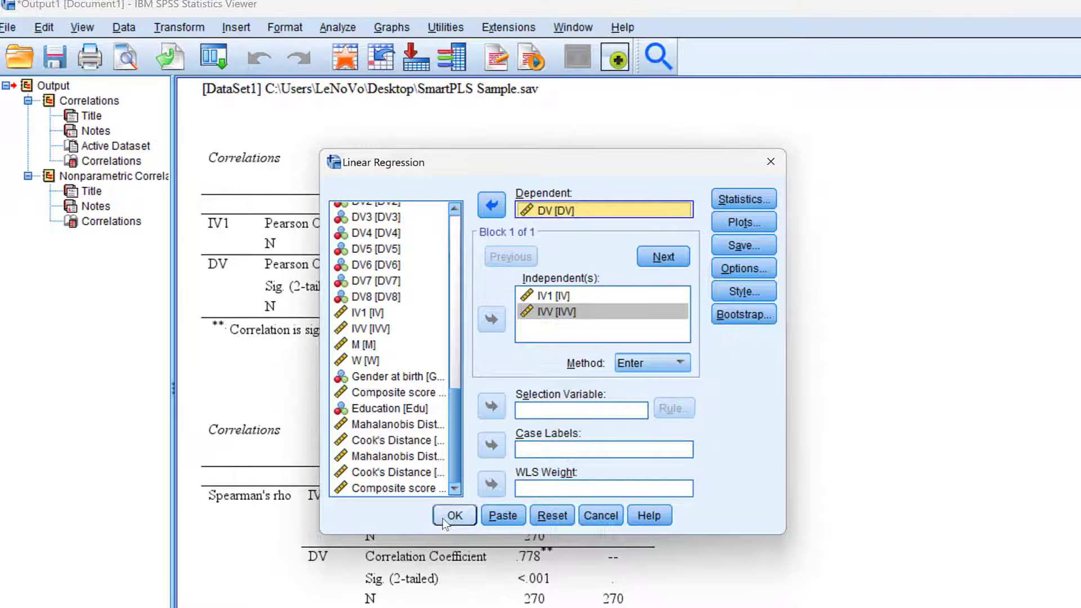
# - Request collinearity diagnostics in the regression Statistics options
pyautogui.click(747, 202)
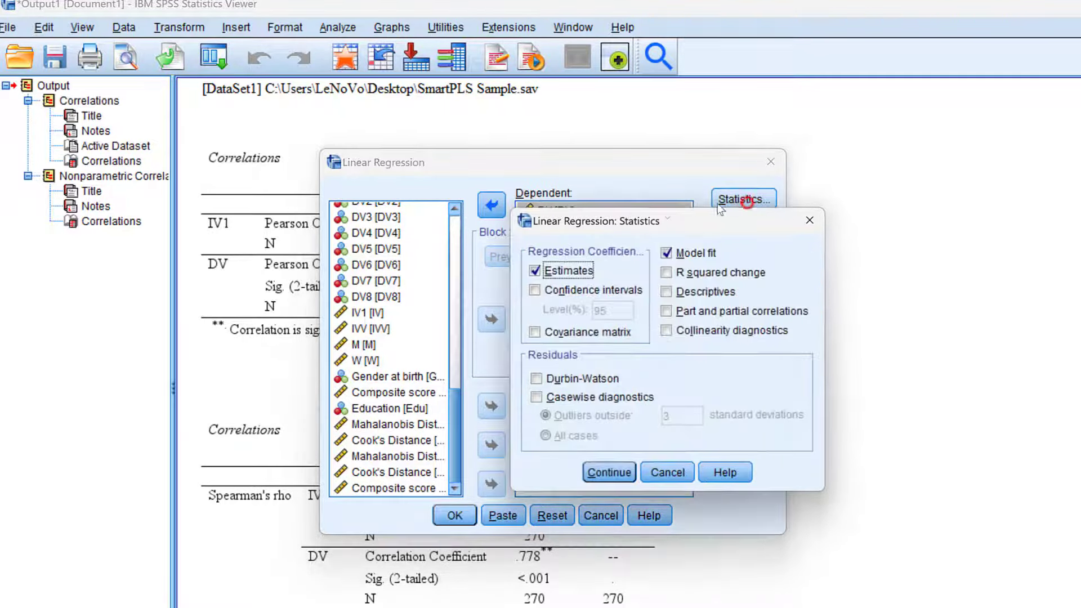
pyautogui.click(669, 332)
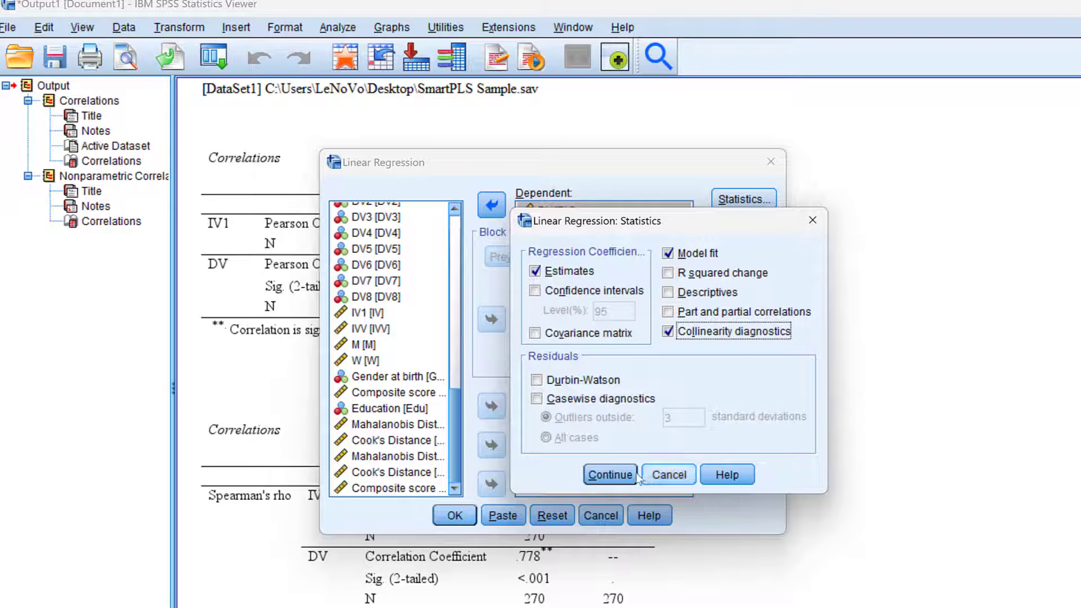
pyautogui.click(610, 474)
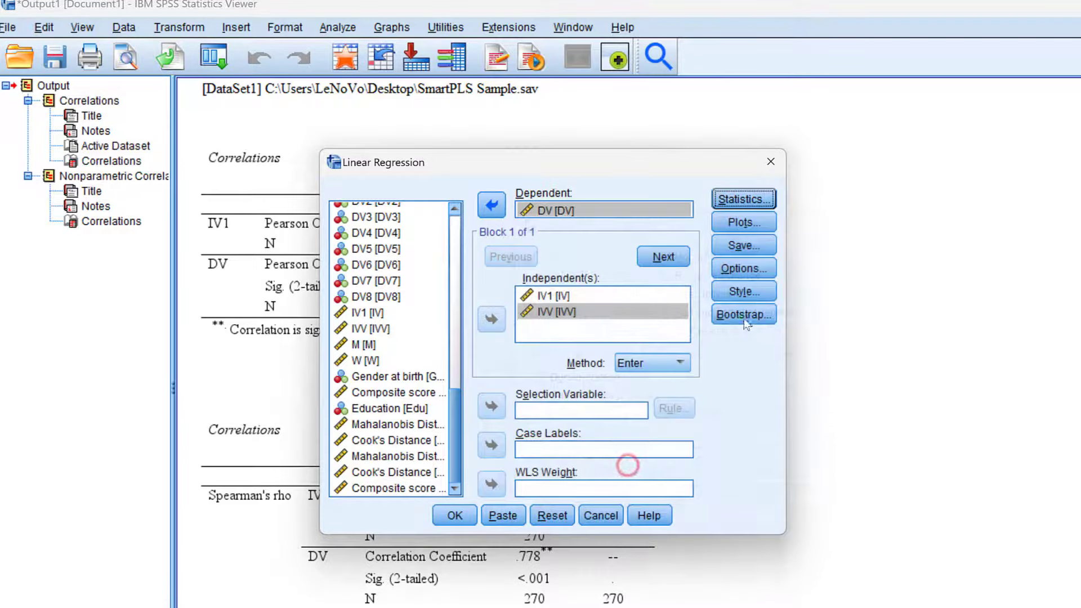
# - Plot *ZRESID on the Y axis against *ZPRED on the X axis
pyautogui.click(741, 225)
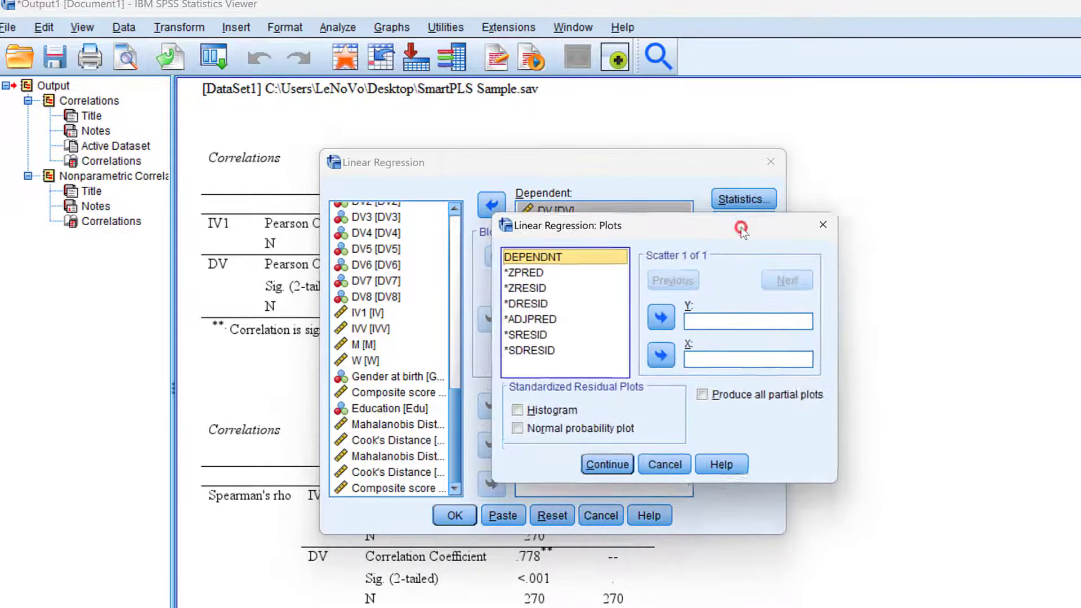
pyautogui.click(524, 273)
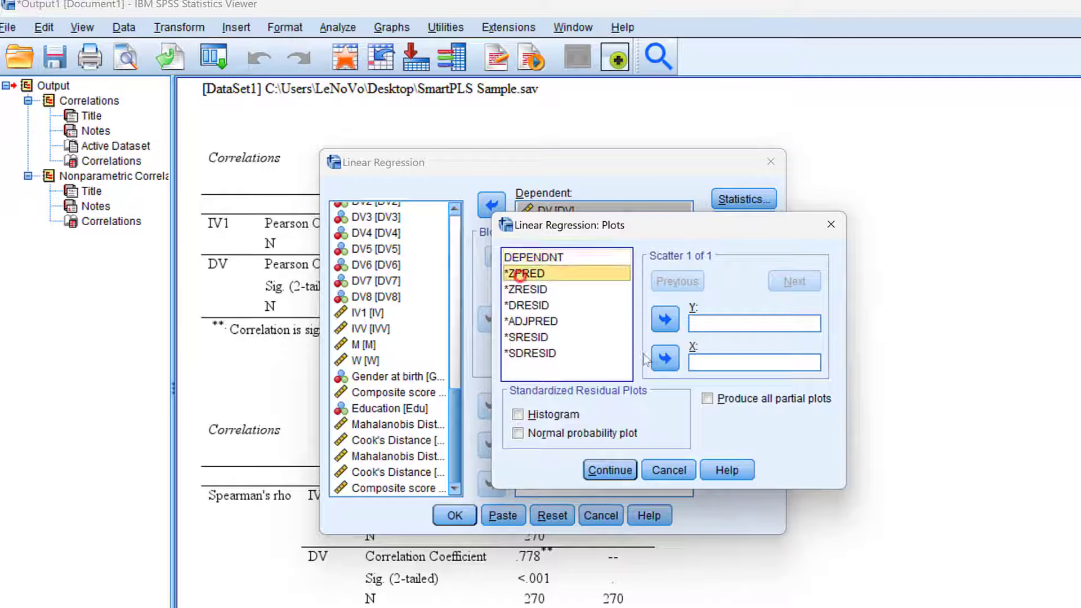
pyautogui.click(665, 358)
pyautogui.click(537, 290)
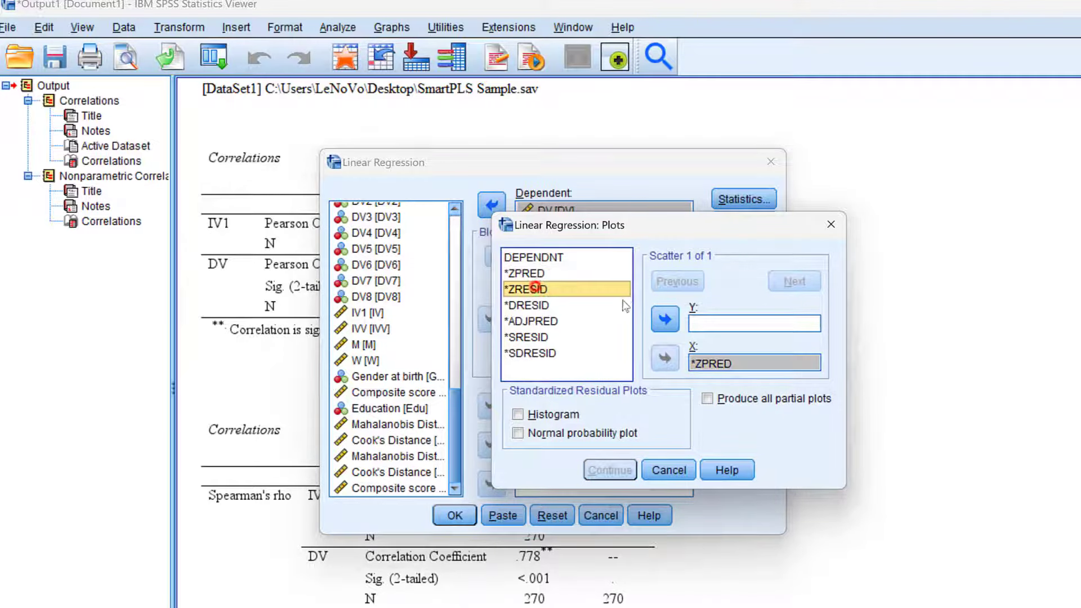
pyautogui.click(665, 320)
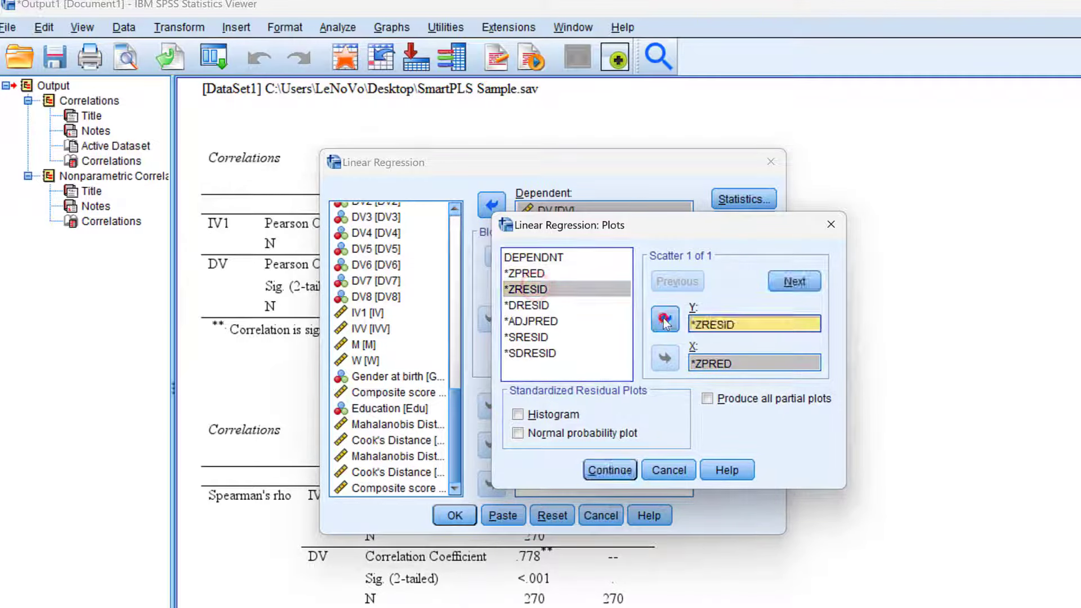
pyautogui.click(617, 470)
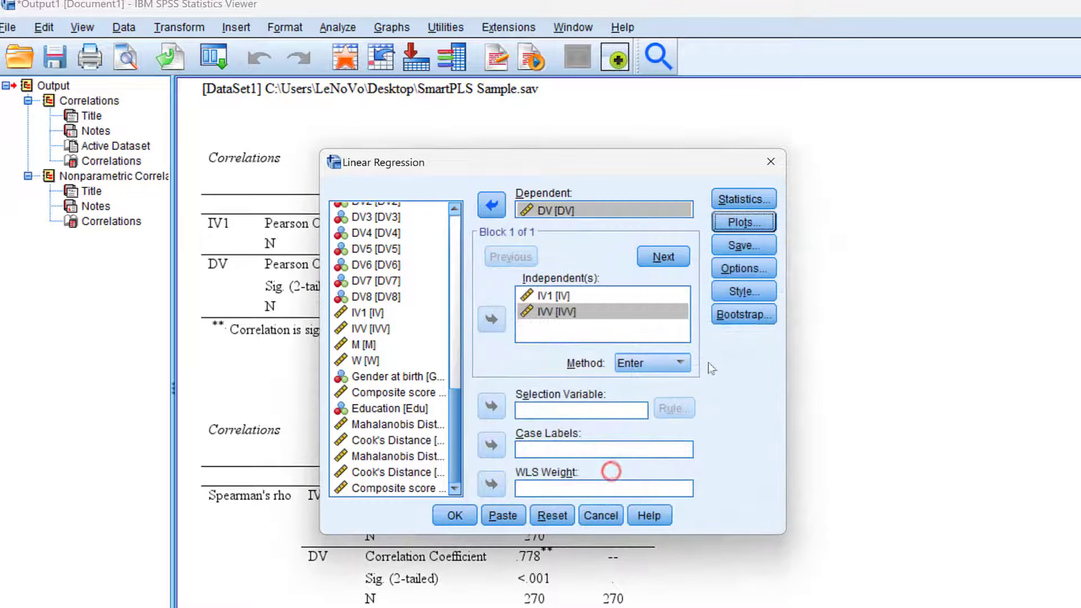
# - Leave the Save options unchanged and run the regression of DV on IV1 and IVV
pyautogui.click(744, 246)
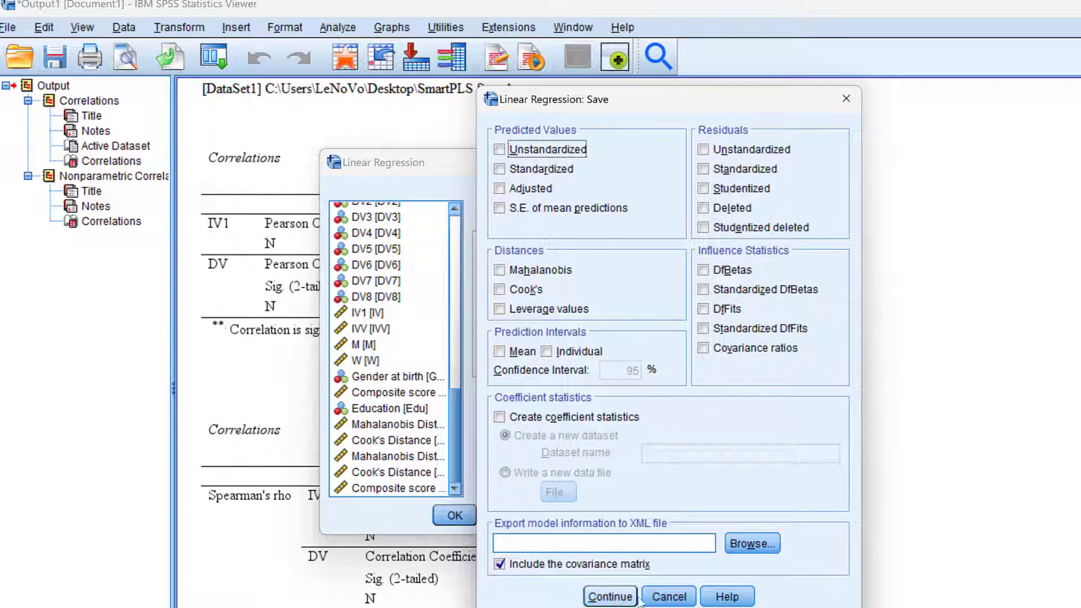
pyautogui.click(609, 597)
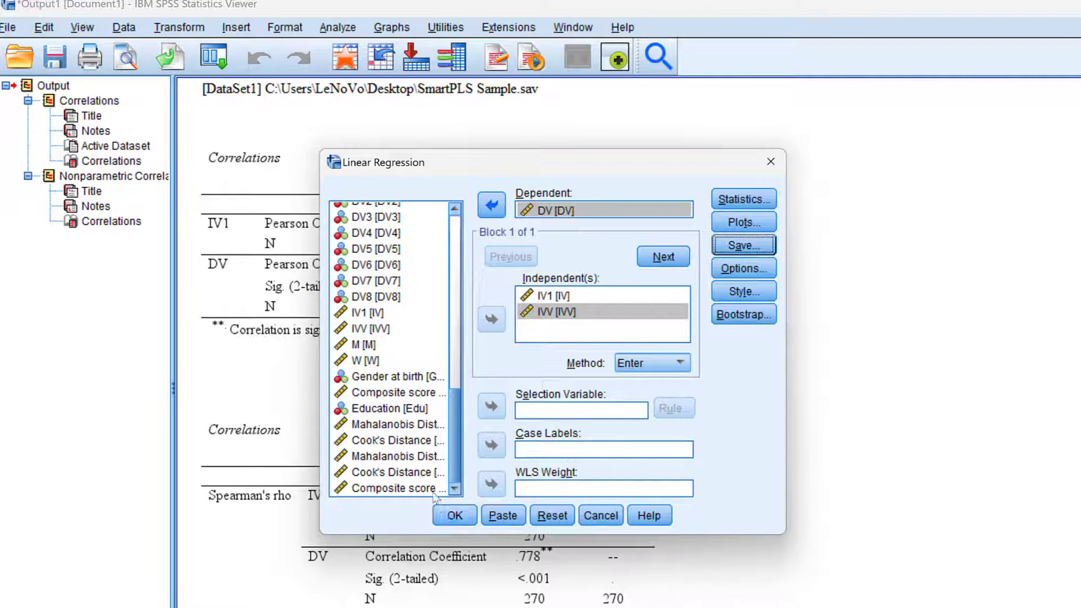
pyautogui.click(450, 513)
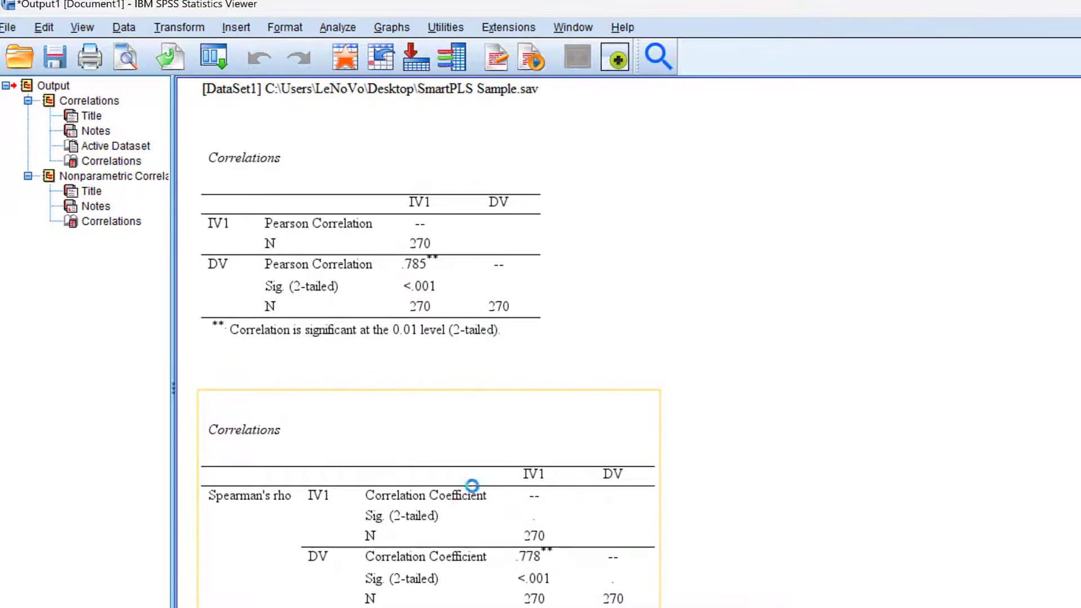
pyautogui.scroll(10, 296, 333)
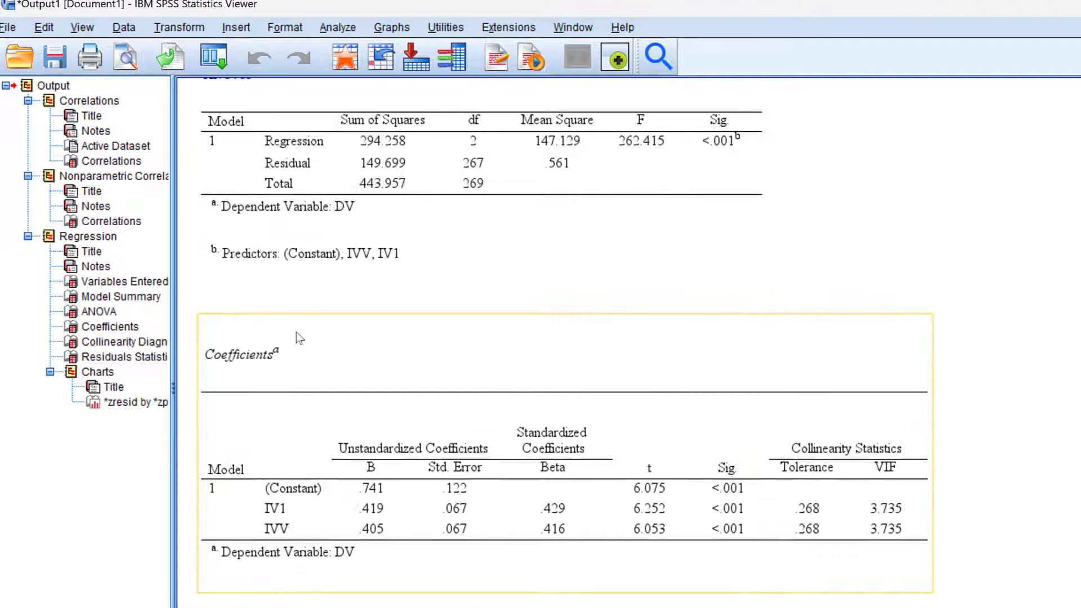
pyautogui.scroll(10, 305, 297)
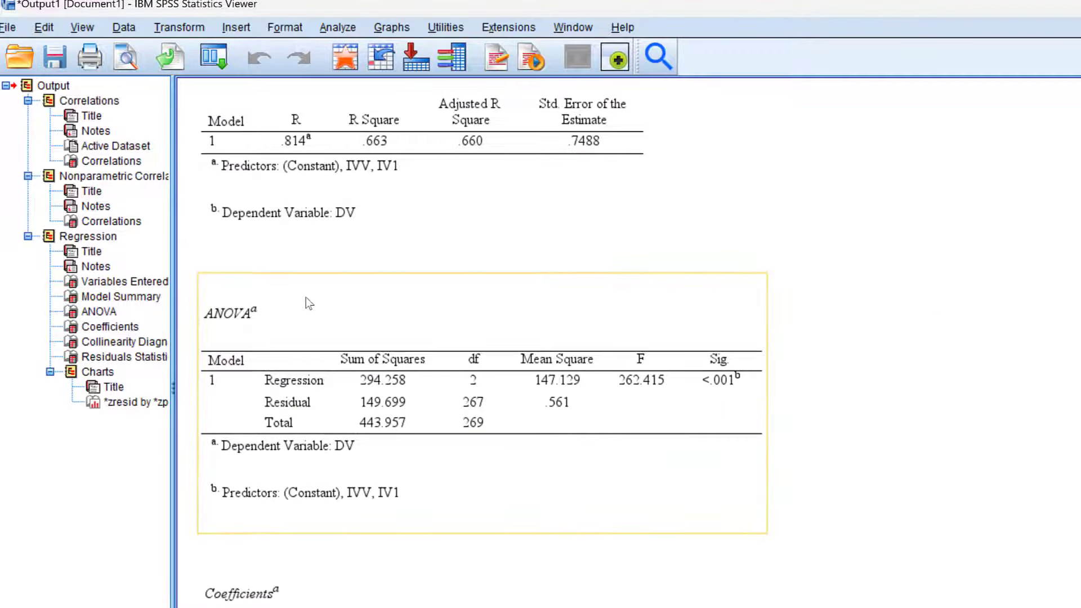
pyautogui.click(167, 274)
pyautogui.scroll(3, 343, 234)
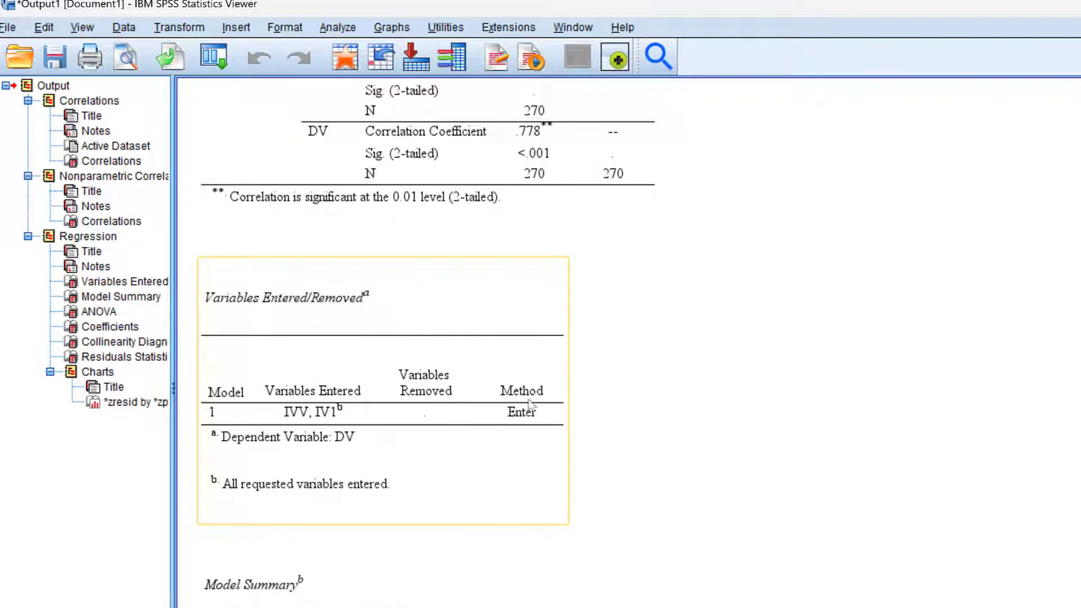
pyautogui.scroll(-5, 504, 389)
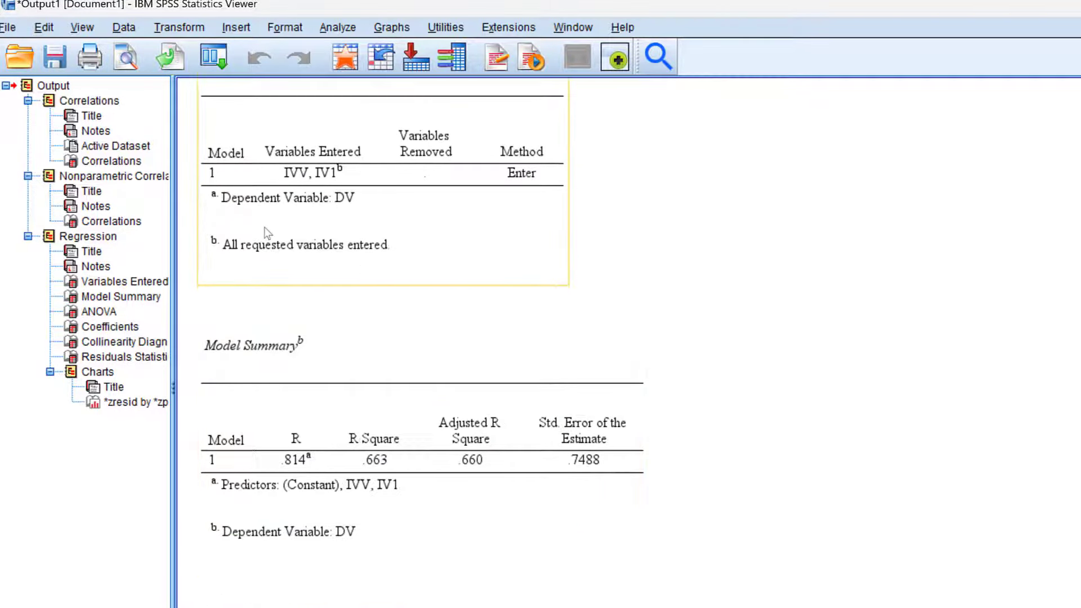
pyautogui.scroll(-3, 316, 270)
pyautogui.click(299, 319)
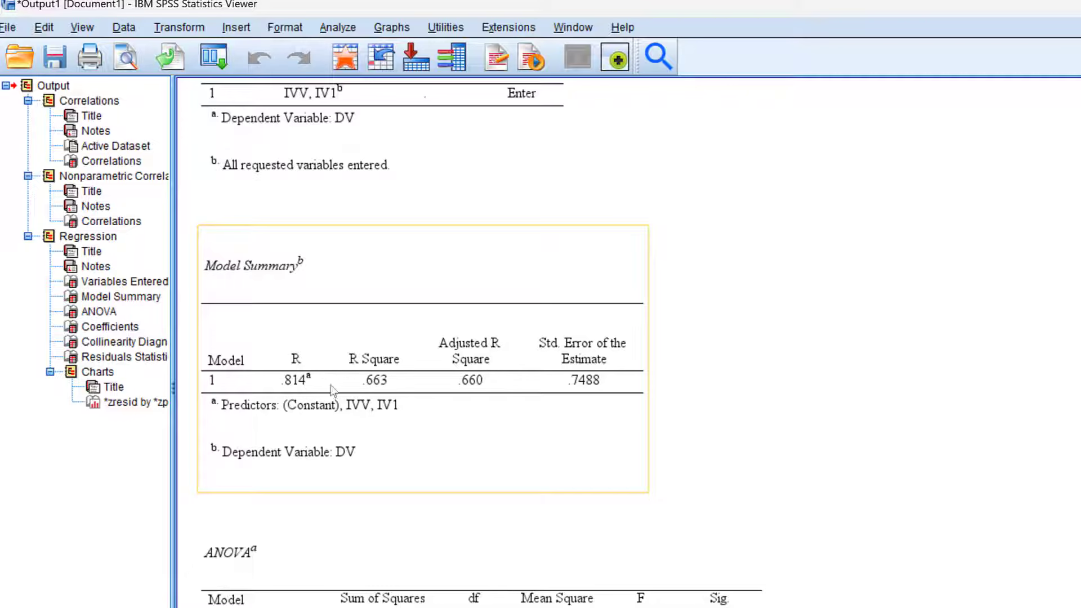
pyautogui.scroll(-4, 357, 381)
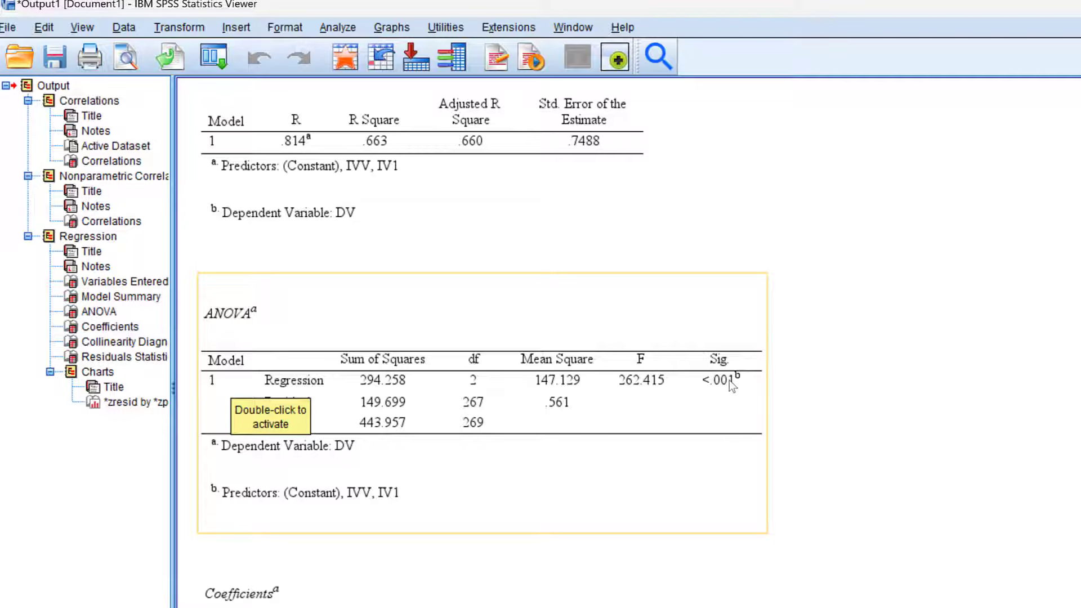
pyautogui.scroll(-5, 728, 381)
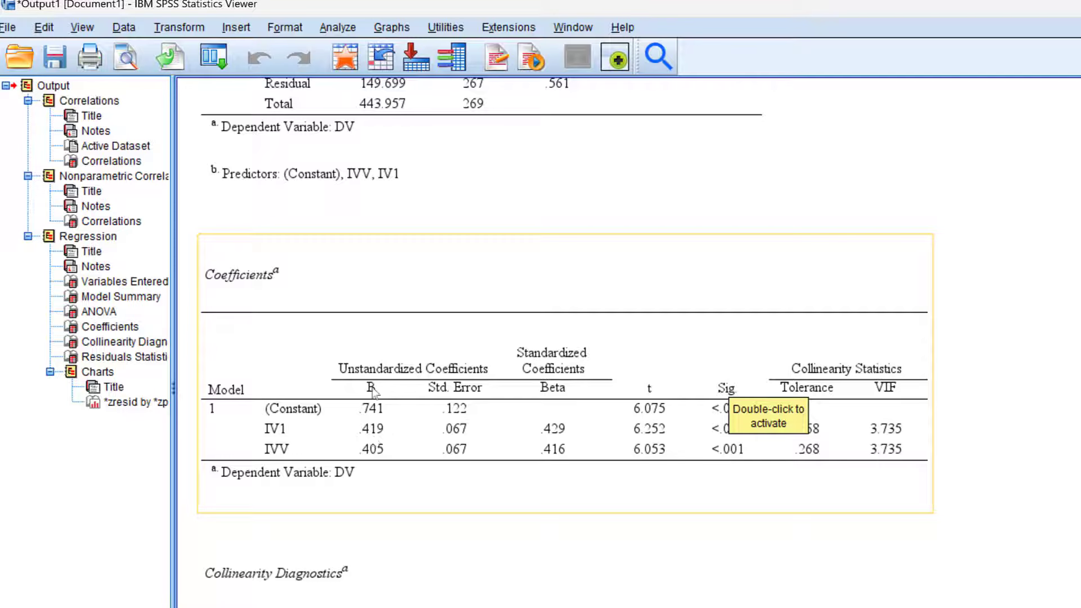
pyautogui.click(705, 435)
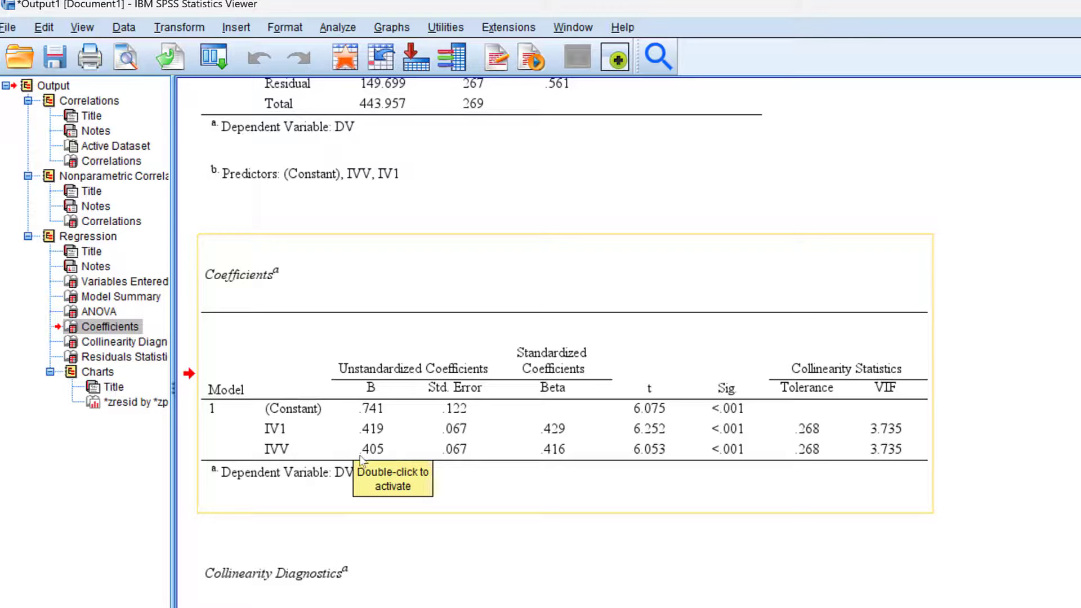
pyautogui.scroll(-5, 487, 476)
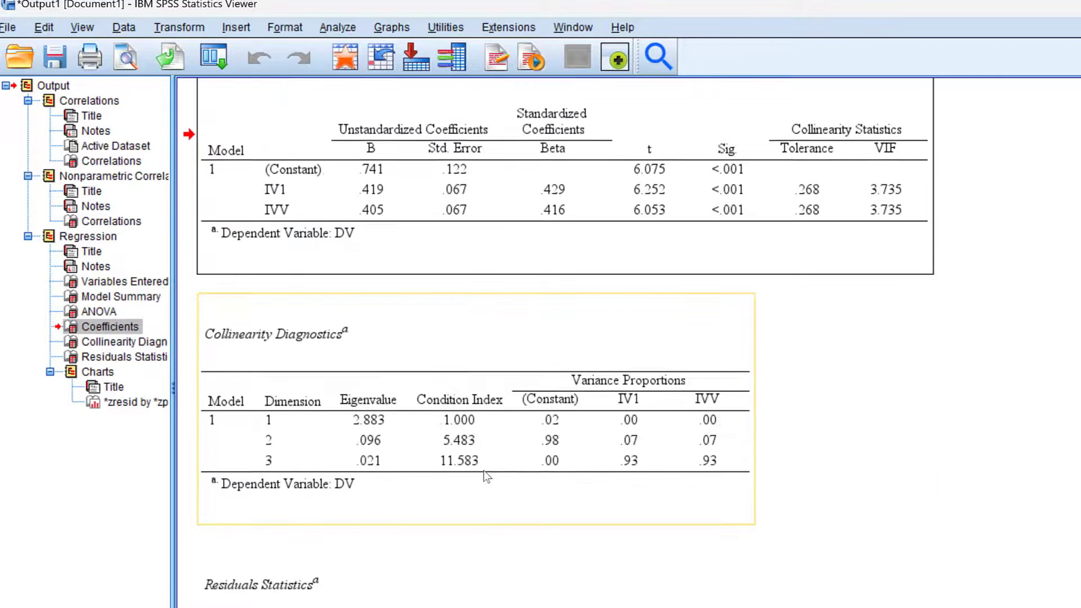
pyautogui.scroll(-5, 545, 448)
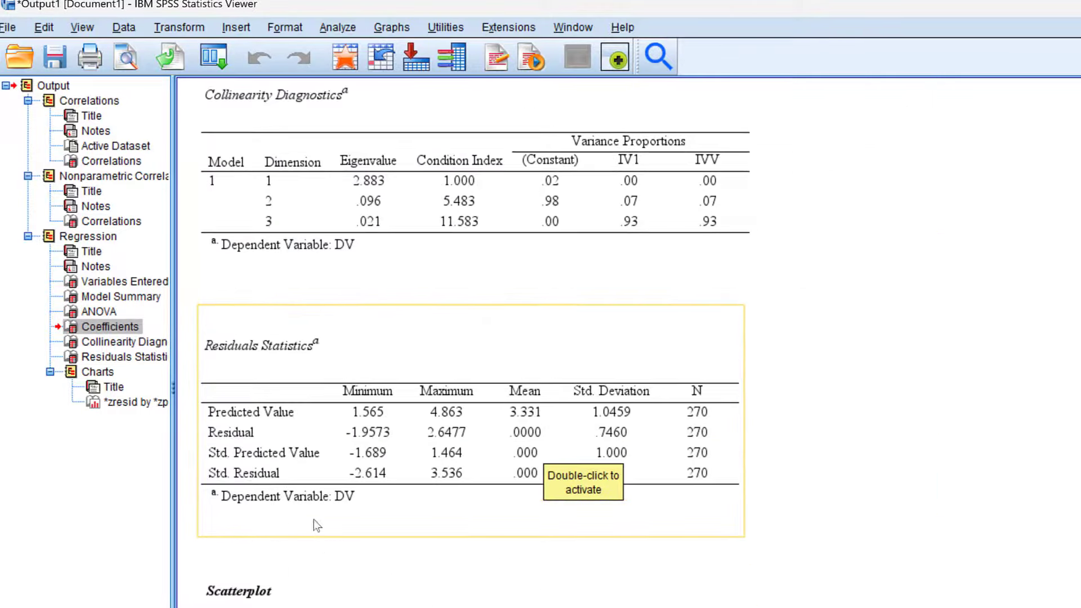
pyautogui.scroll(-7, 498, 510)
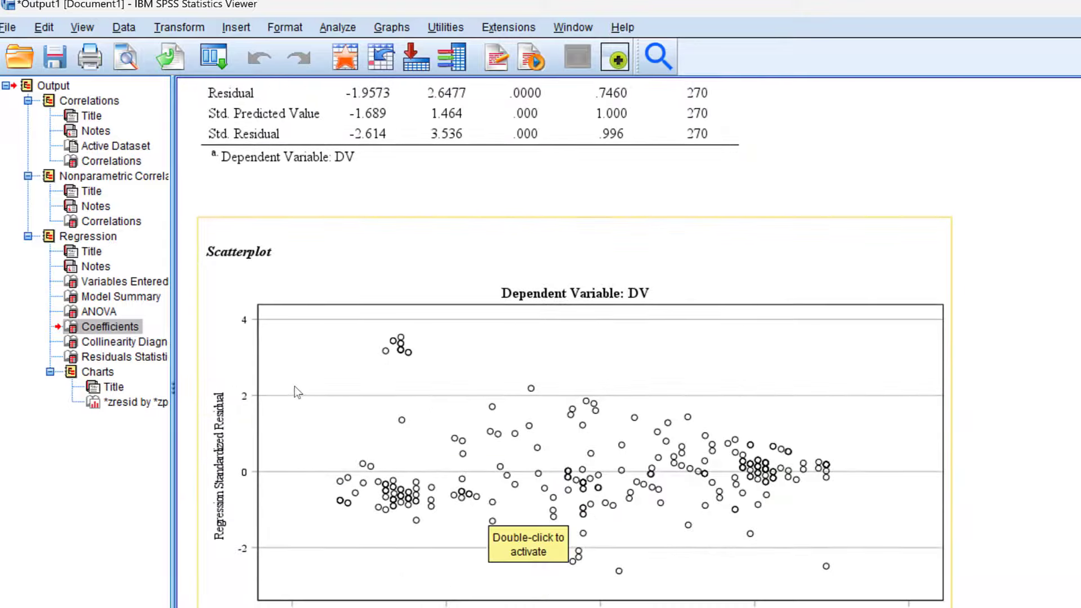
pyautogui.click(505, 409)
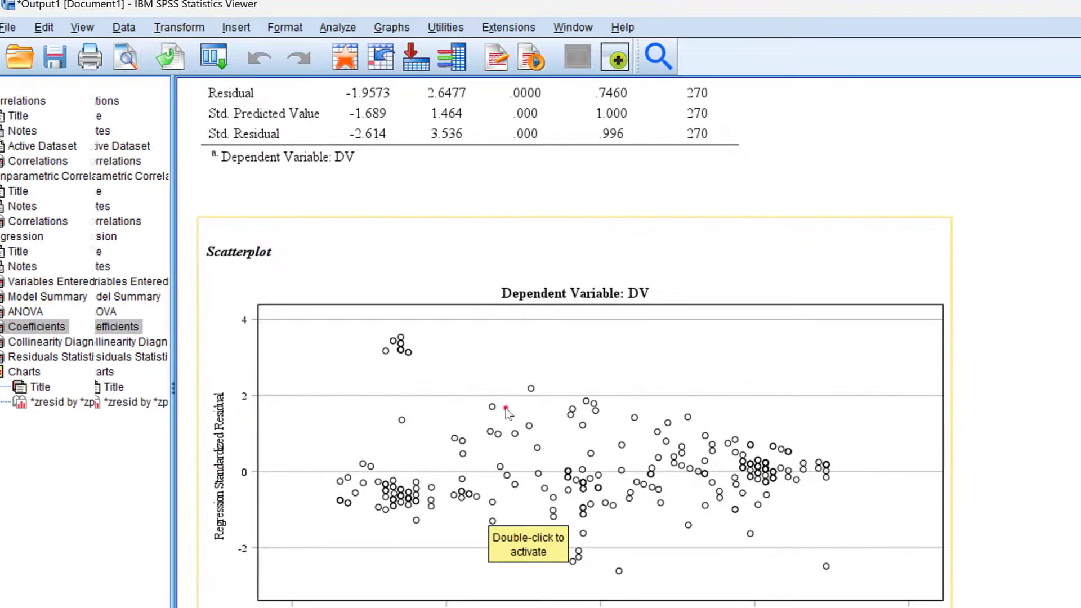
# - Add a total fit line to the *ZRESID by *ZPRED scatterplot in Chart Editor
pyautogui.doubleClick(506, 409)
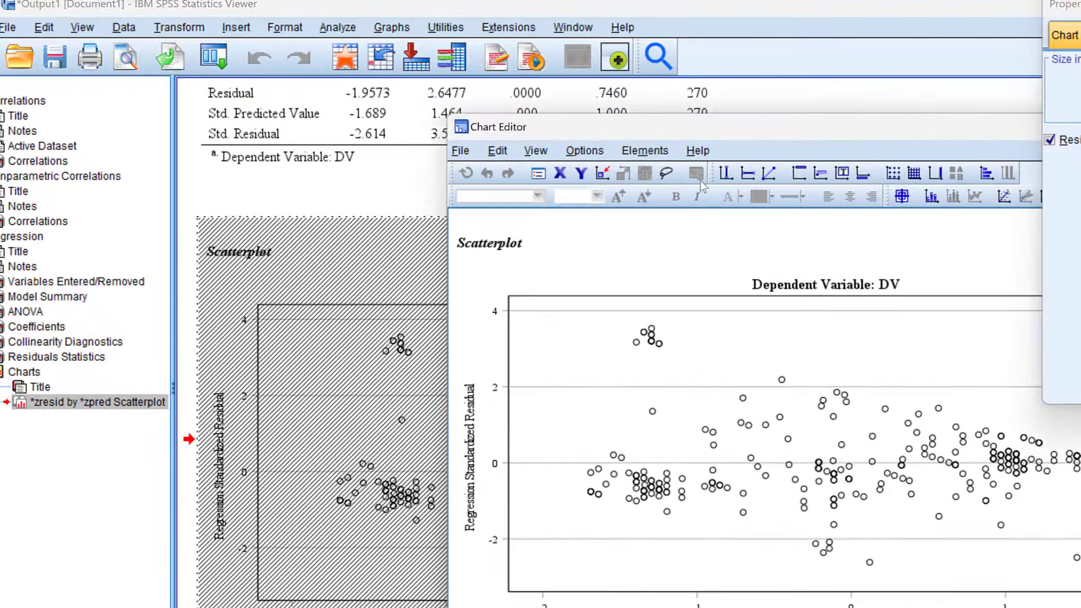
pyautogui.click(768, 173)
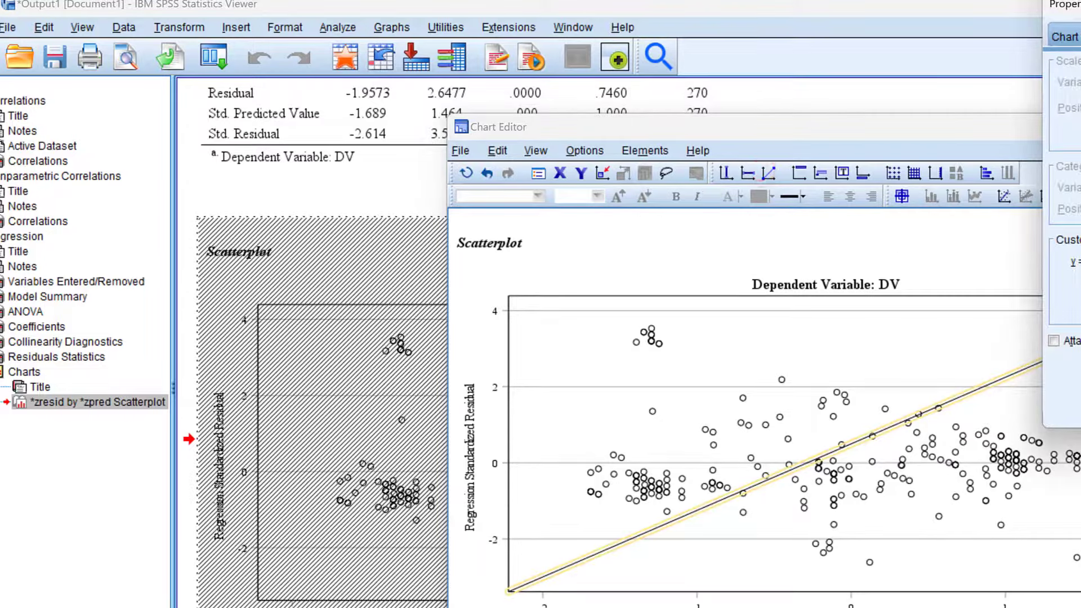
pyautogui.click(1080, 409)
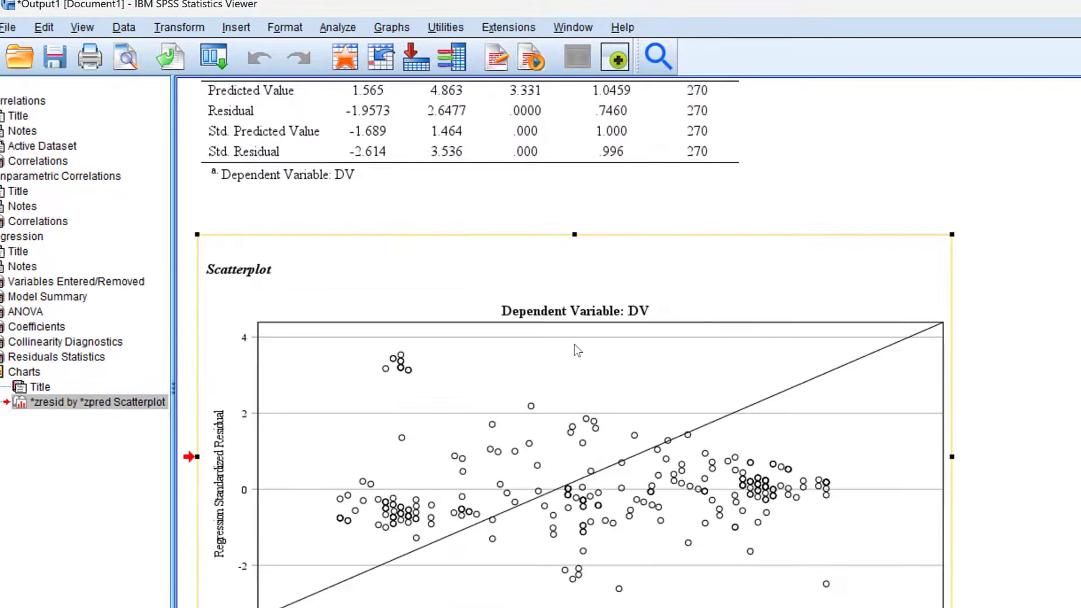
pyautogui.scroll(15, 487, 327)
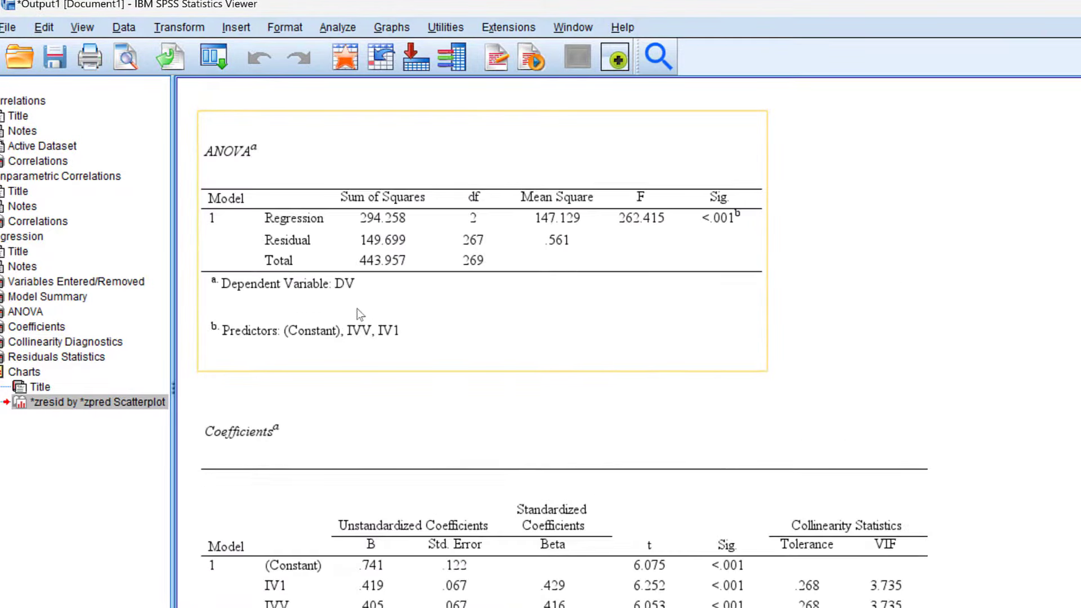
pyautogui.scroll(-5, 595, 283)
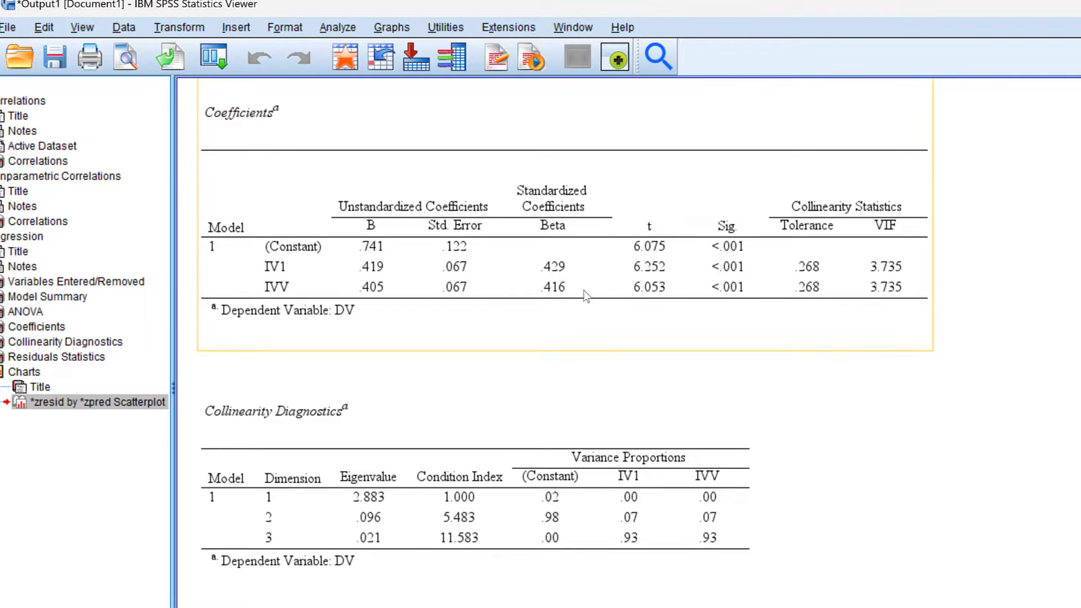
pyautogui.scroll(-3, 431, 299)
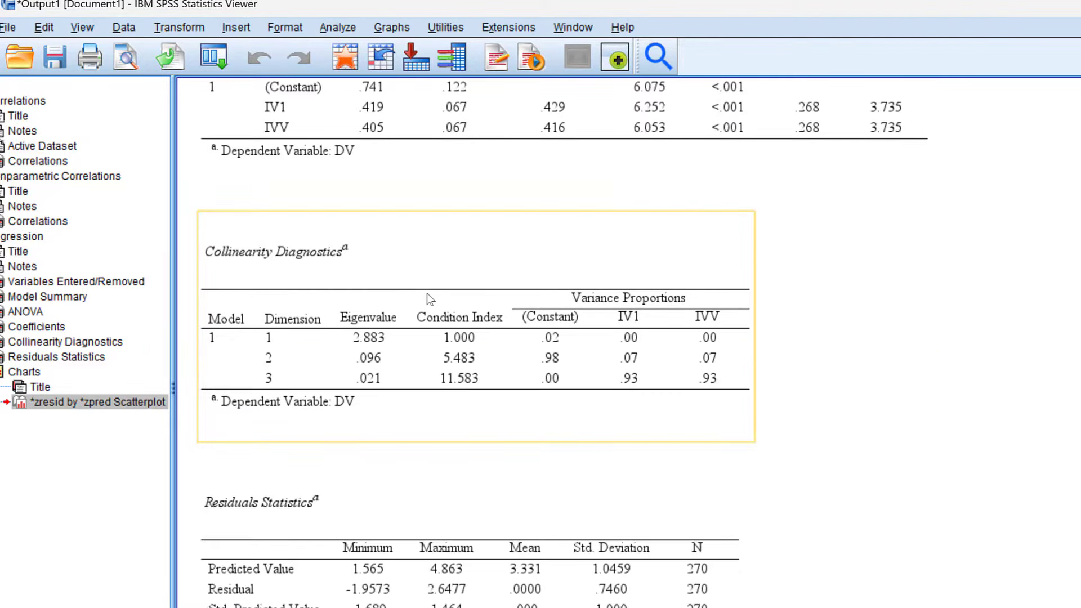
pyautogui.scroll(8, 431, 299)
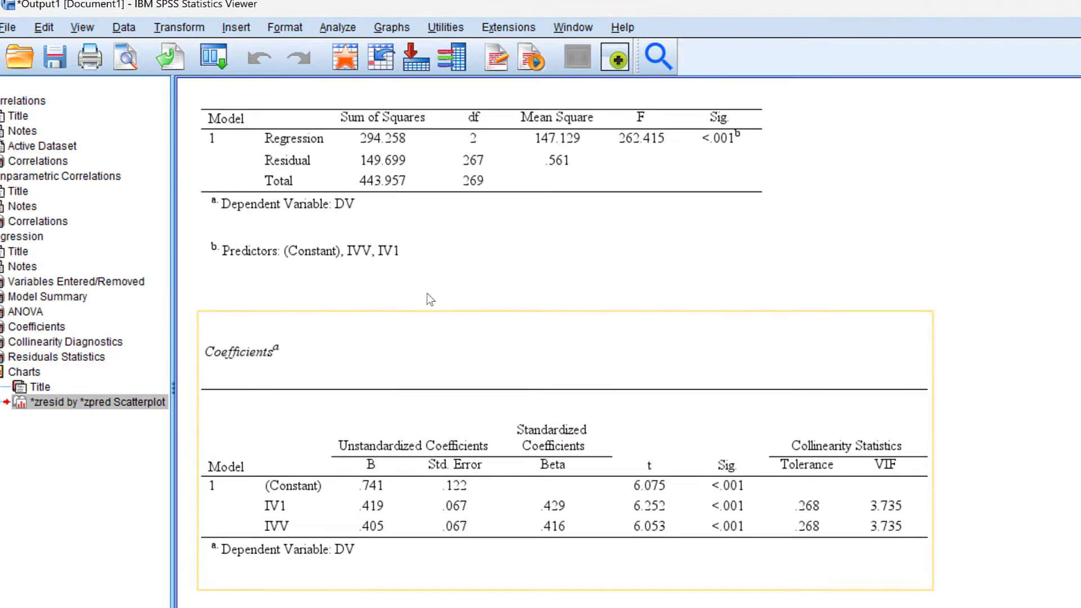